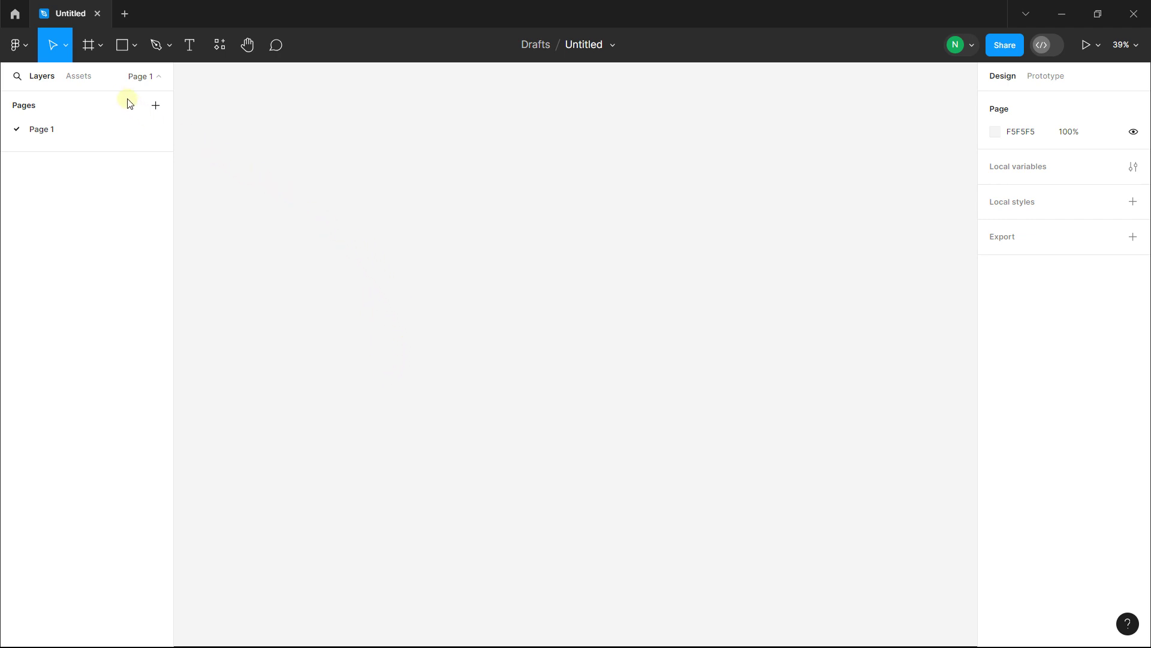
# Step: Draw a tall new frame on the canvas with the Frame tool
pyautogui.click(100, 45)
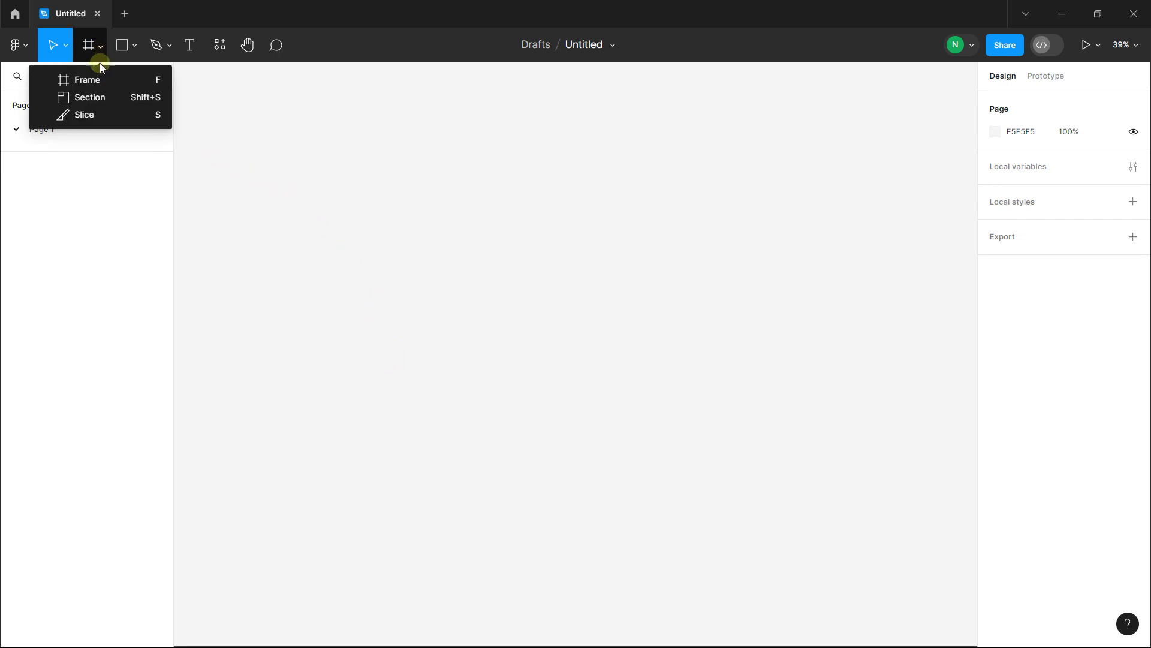
pyautogui.click(99, 78)
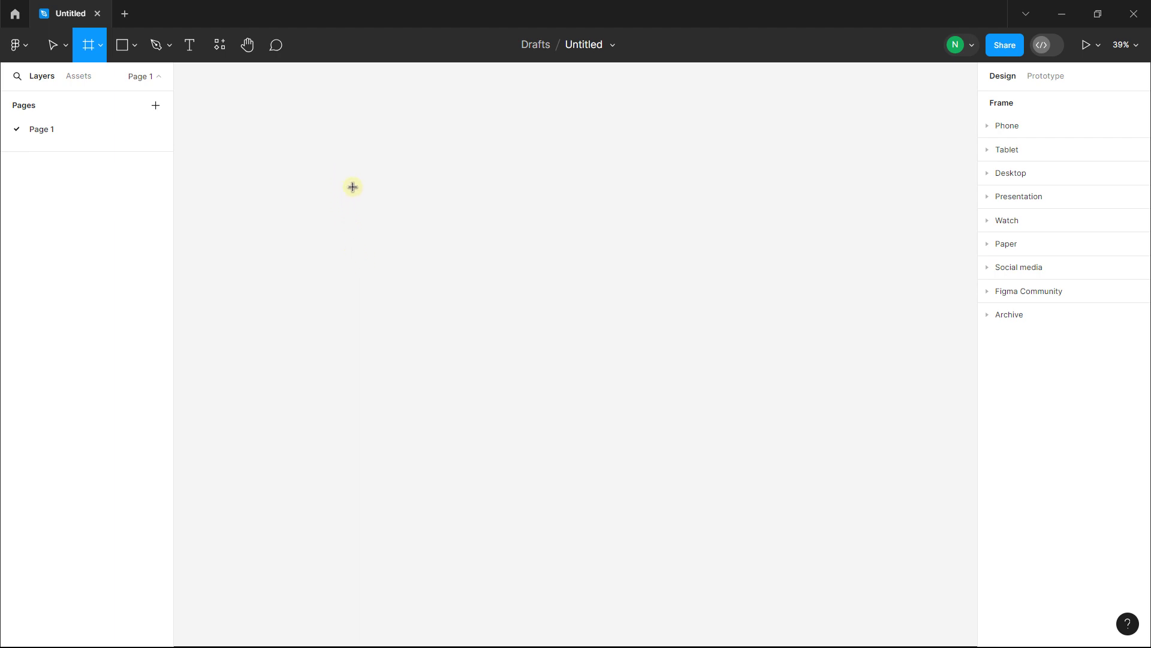
pyautogui.moveTo(342, 154); pyautogui.dragTo(530, 489)
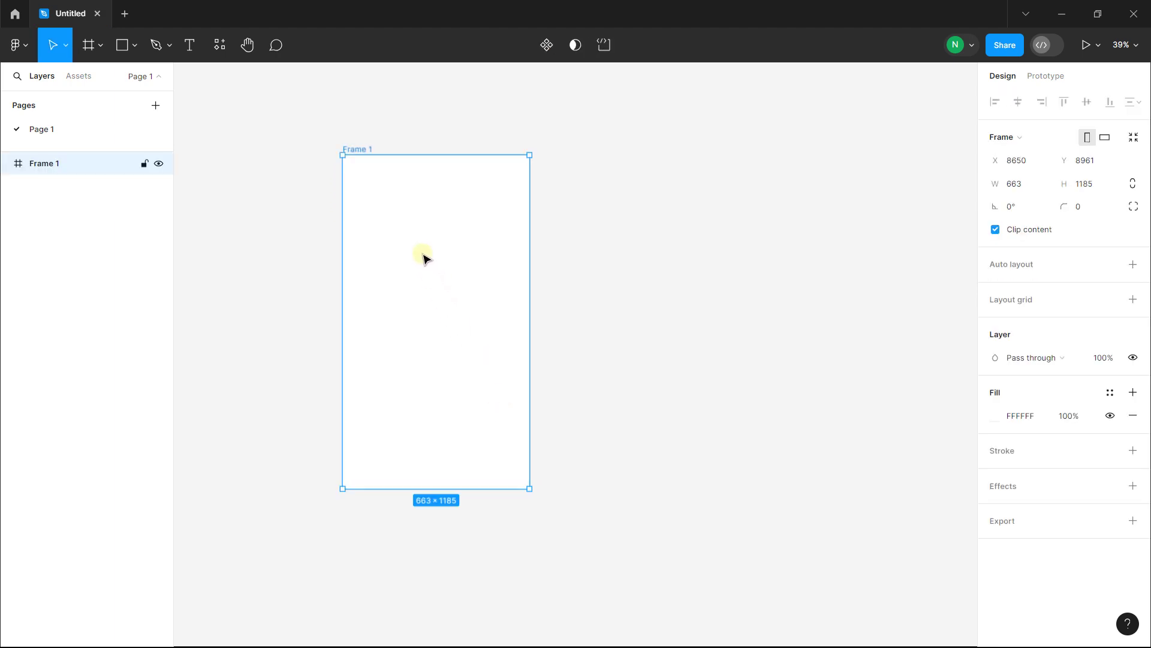
# Step: Resize Frame 1 to 800 tall and 460 wide, then deselect it
pyautogui.click(1083, 184)
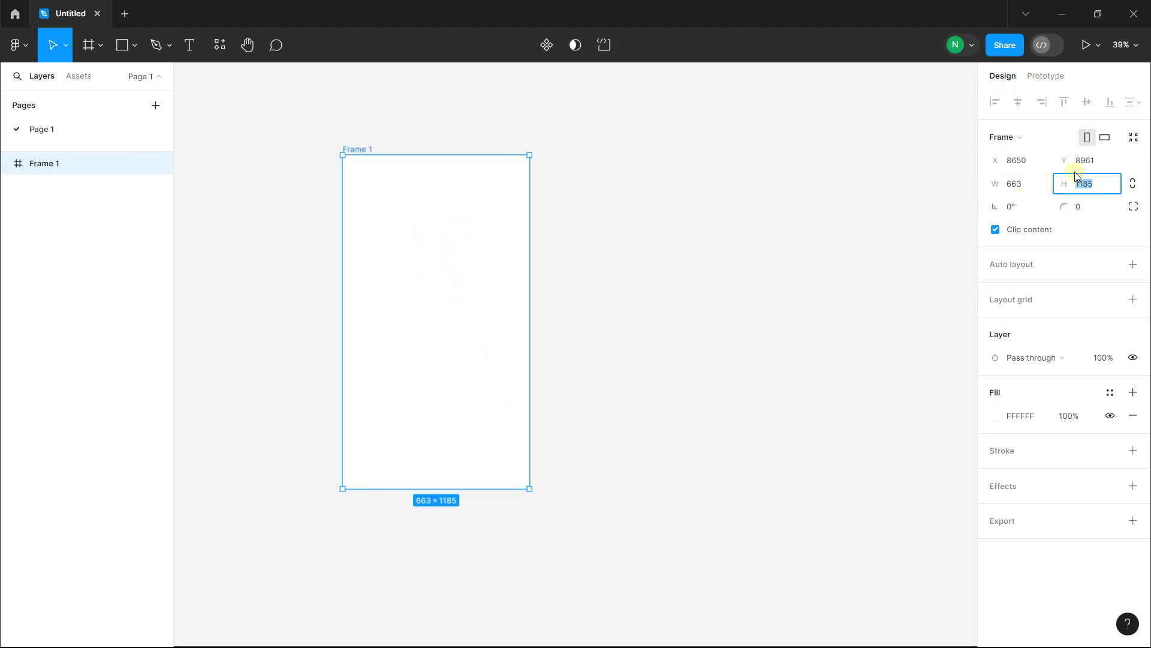
pyautogui.press('BackSpace')
pyautogui.write('00')
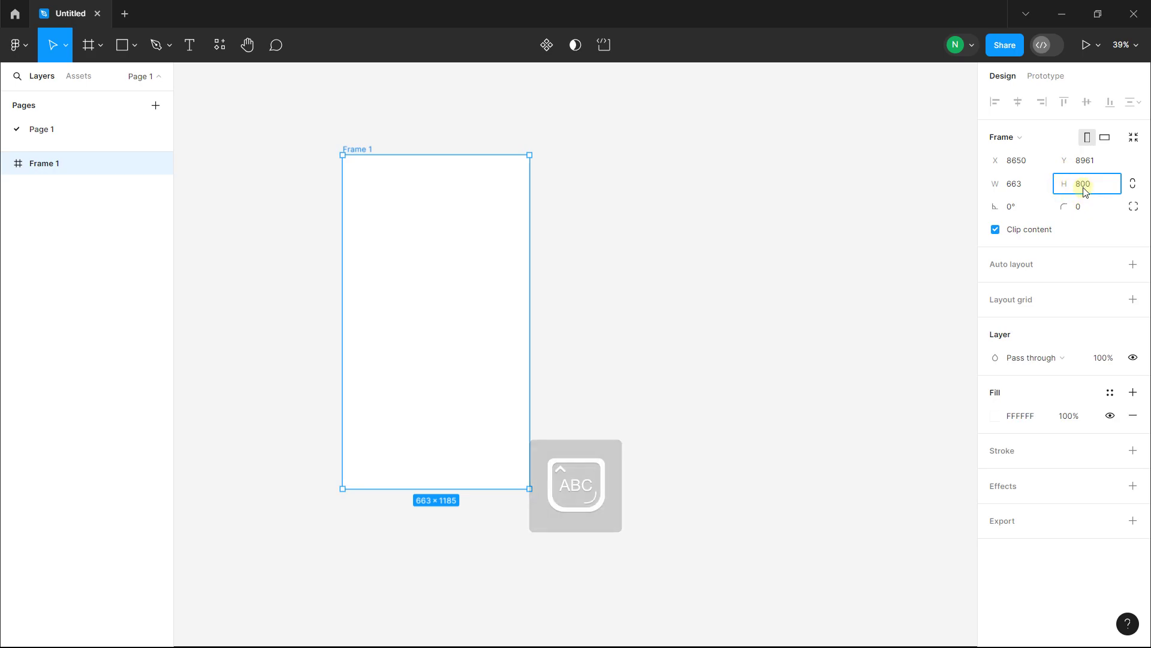
pyautogui.press('Return')
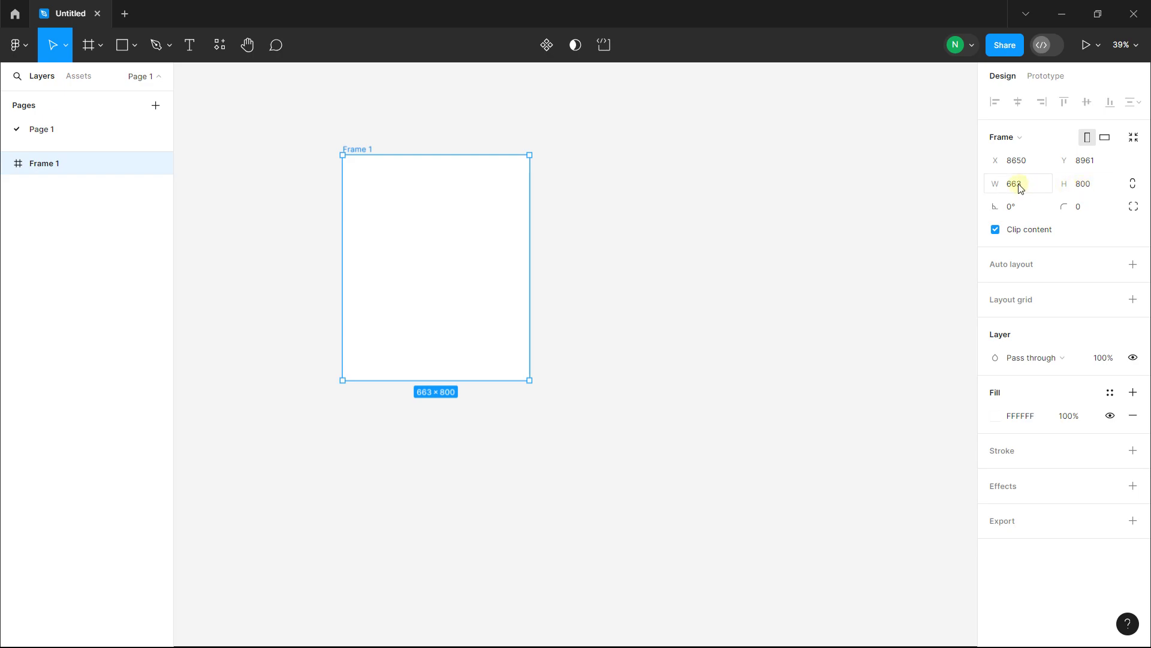
pyautogui.write('460')
pyautogui.press('Return')
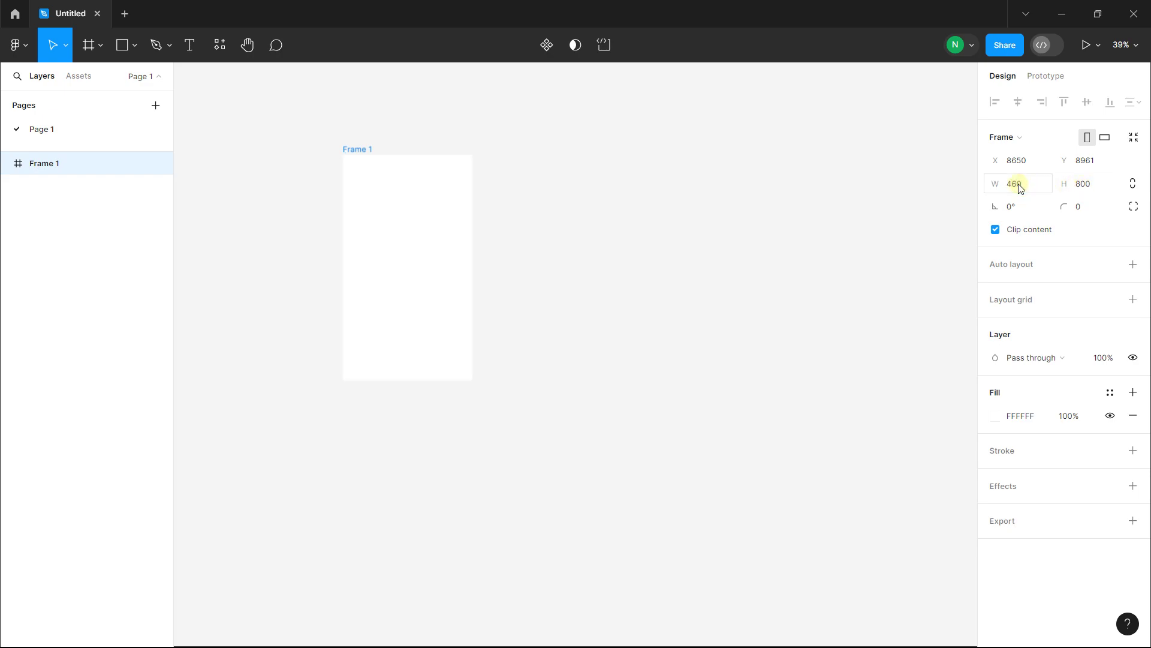
pyautogui.scroll(3, 336, 185)
pyautogui.scroll(2, 416, 211)
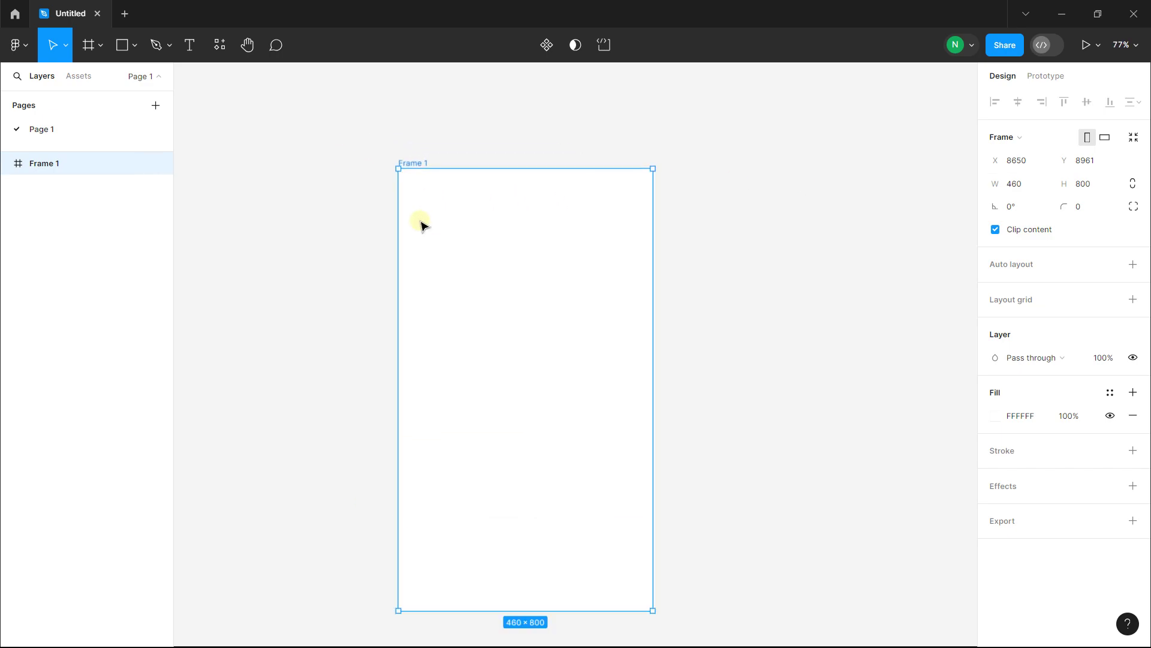
pyautogui.click(373, 153)
# Step: Draw a rectangle near the top of Frame 1
pyautogui.click(136, 46)
pyautogui.click(129, 78)
pyautogui.moveTo(448, 206); pyautogui.dragTo(618, 277)
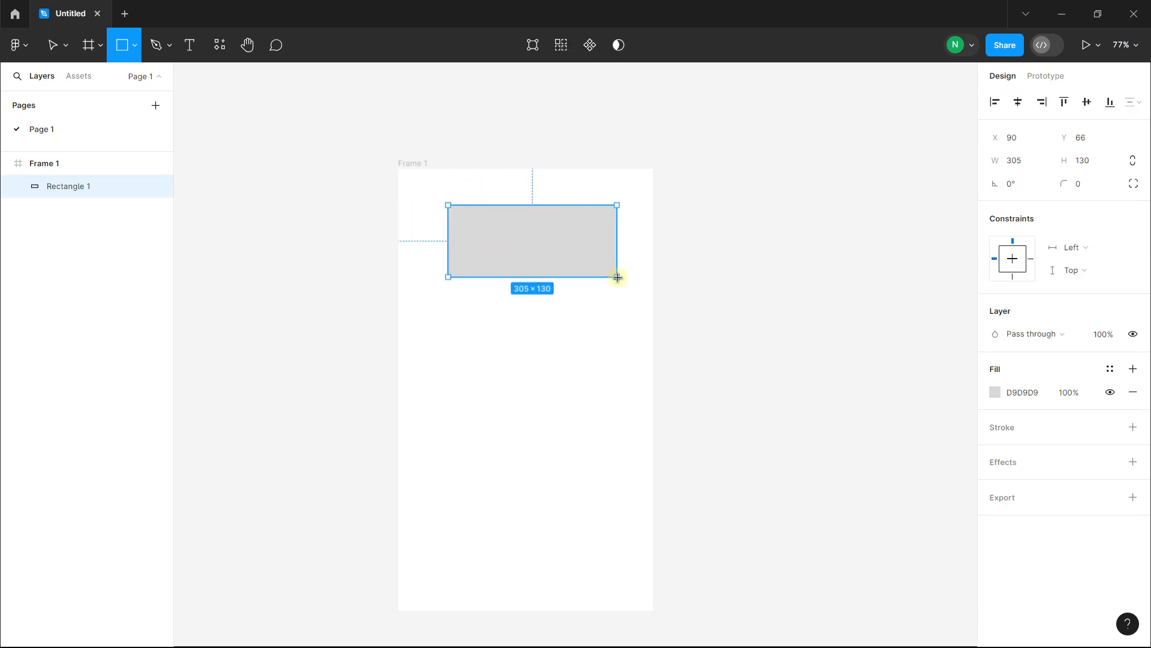
pyautogui.keyDown('ctrl'); pyautogui.scroll(5, 517, 229); pyautogui.keyUp('ctrl')
pyautogui.scroll(1, 510, 264)
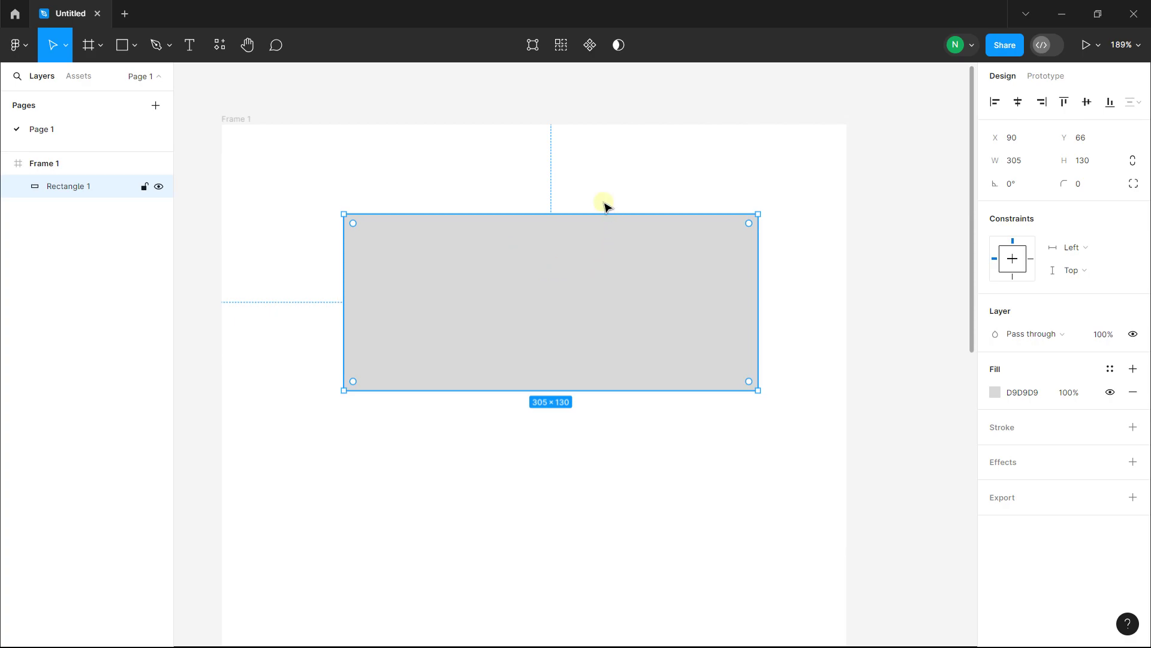
# Step: Reselect the rectangle and bring up its fill colour settings
pyautogui.click(925, 227)
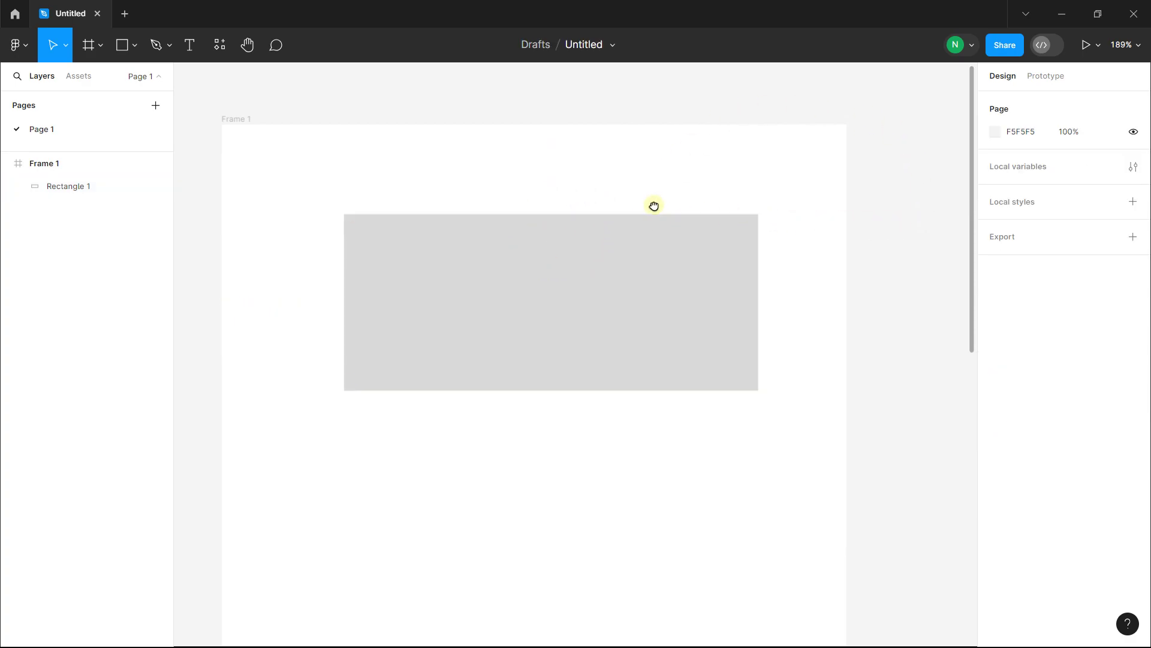
pyautogui.hscroll(2, 610, 213)
pyautogui.keyDown('ctrl'); pyautogui.scroll(-2, 578, 216); pyautogui.keyUp('ctrl')
pyautogui.hscroll(2, 548, 210)
pyautogui.click(553, 258)
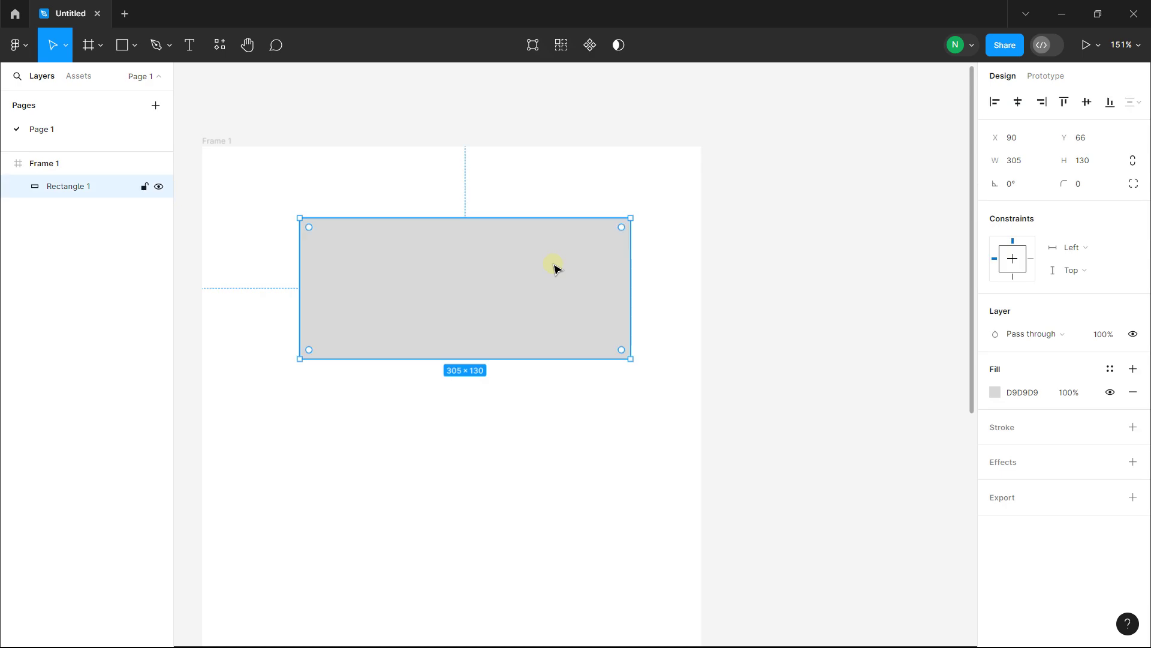
pyautogui.click(996, 393)
pyautogui.click(994, 393)
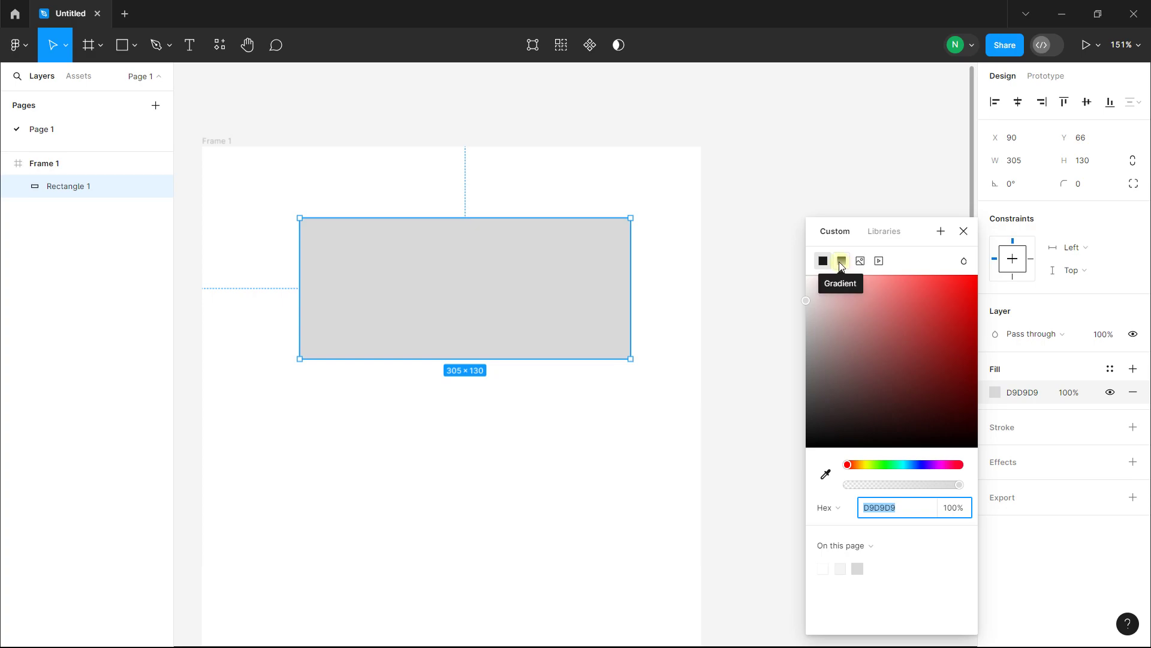
# Step: Convert the rectangle's fill into a linear gradient
pyautogui.moveTo(967, 283); pyautogui.dragTo(1017, 254)
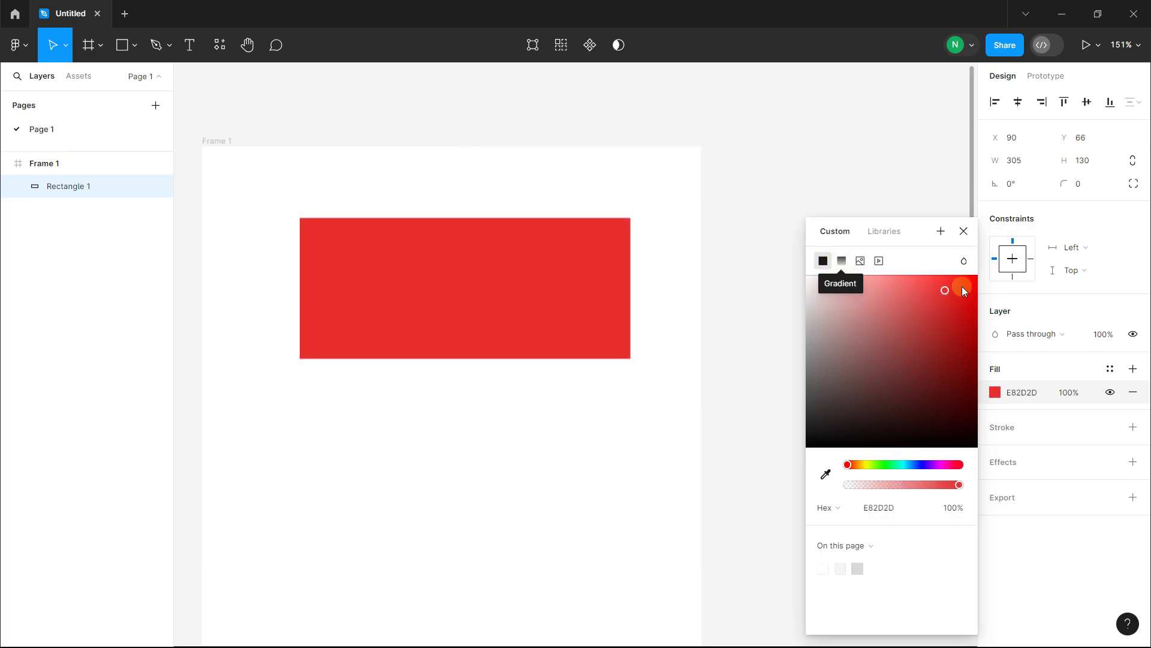
pyautogui.click(842, 262)
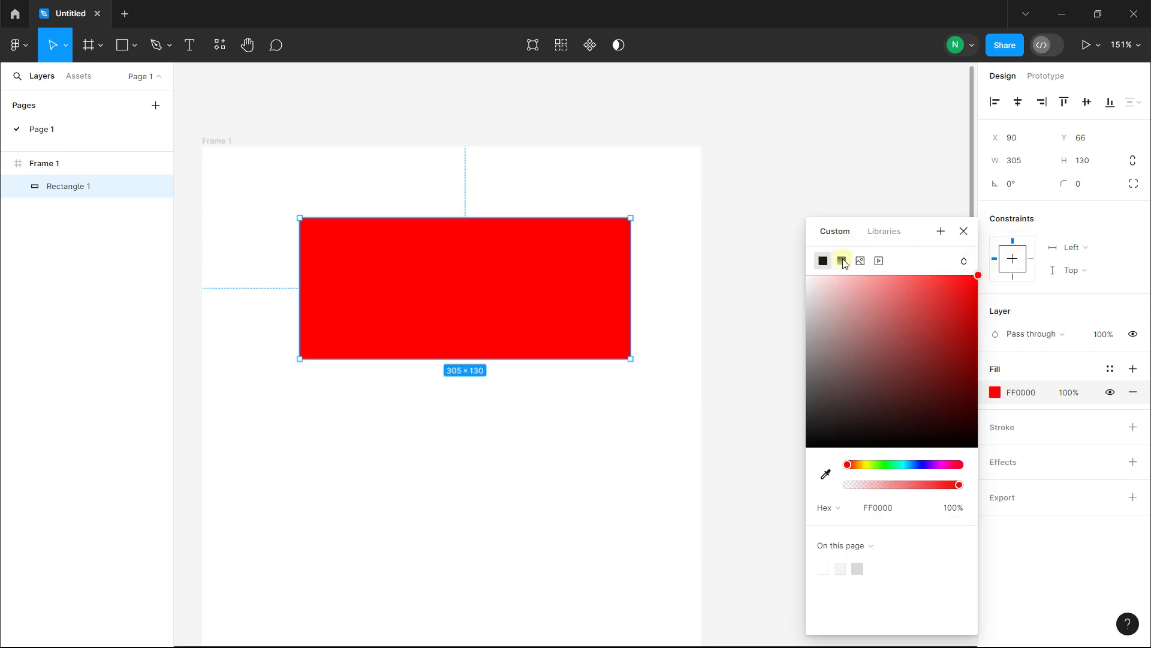
pyautogui.click(842, 262)
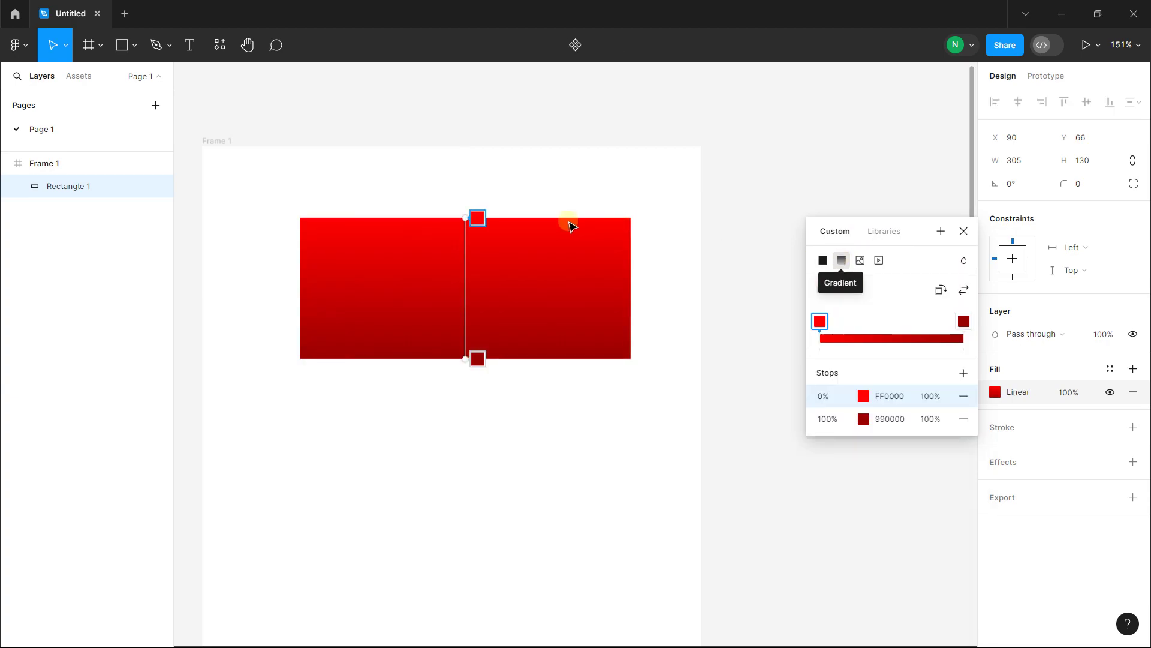
pyautogui.keyDown('ctrl'); pyautogui.scroll(3, 405, 234); pyautogui.keyUp('ctrl')
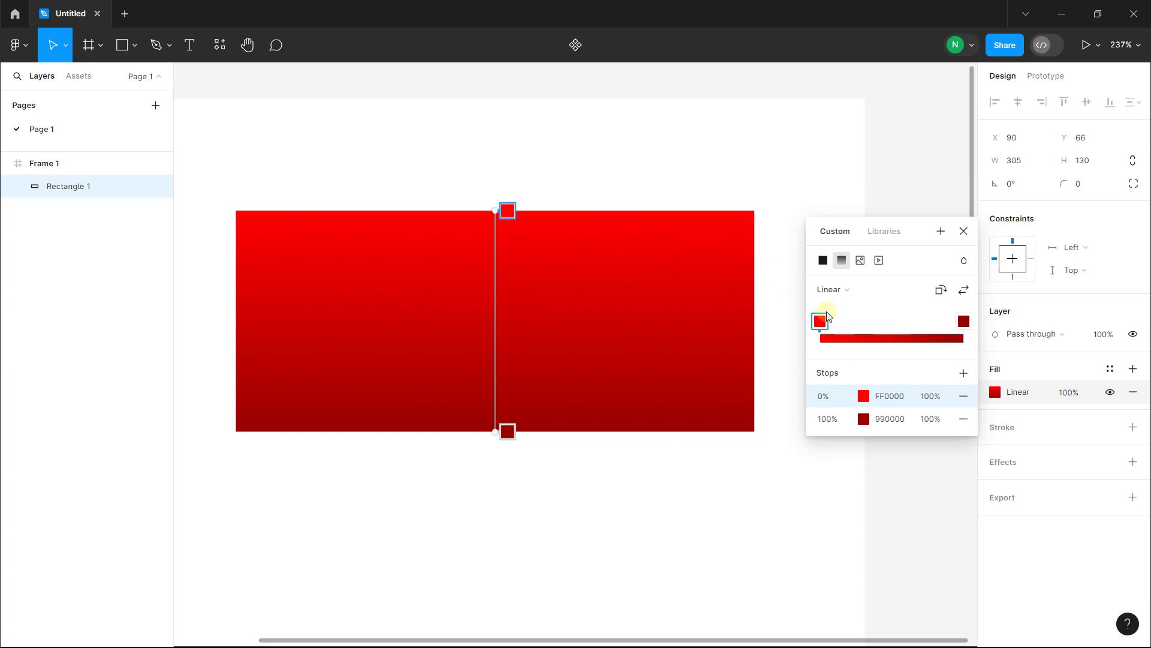
pyautogui.click(846, 290)
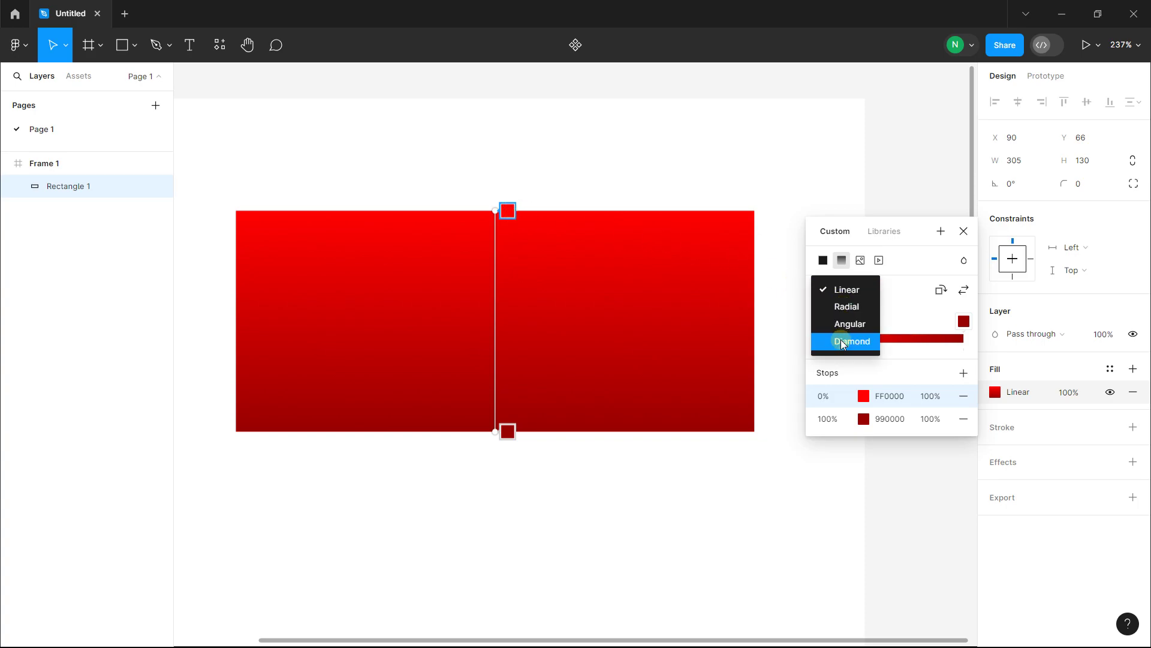
pyautogui.click(845, 290)
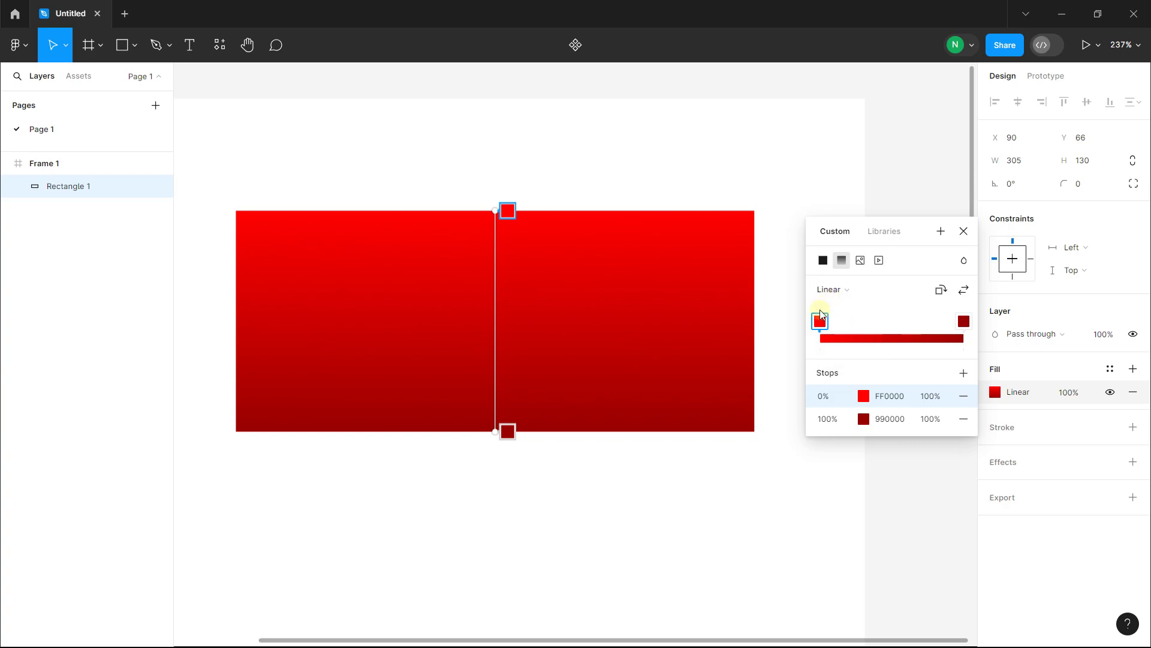
# Step: Colour the gradient's start stop blue 0085FF and its end stop orange FFA800
pyautogui.click(864, 396)
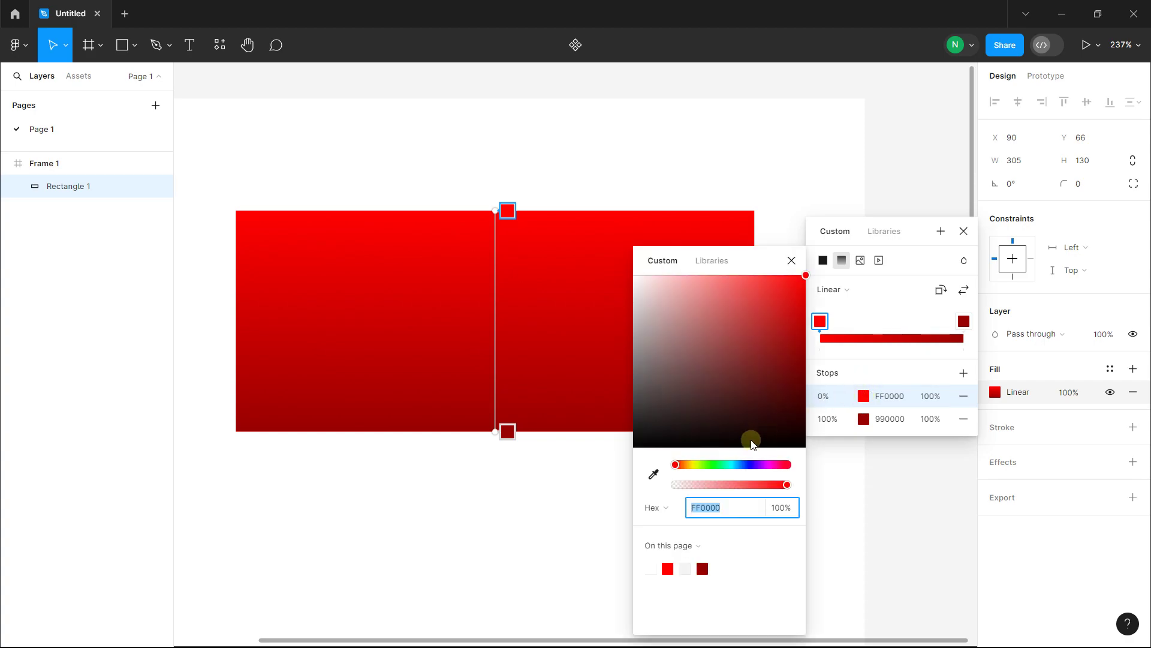
pyautogui.moveTo(716, 466); pyautogui.dragTo(742, 469)
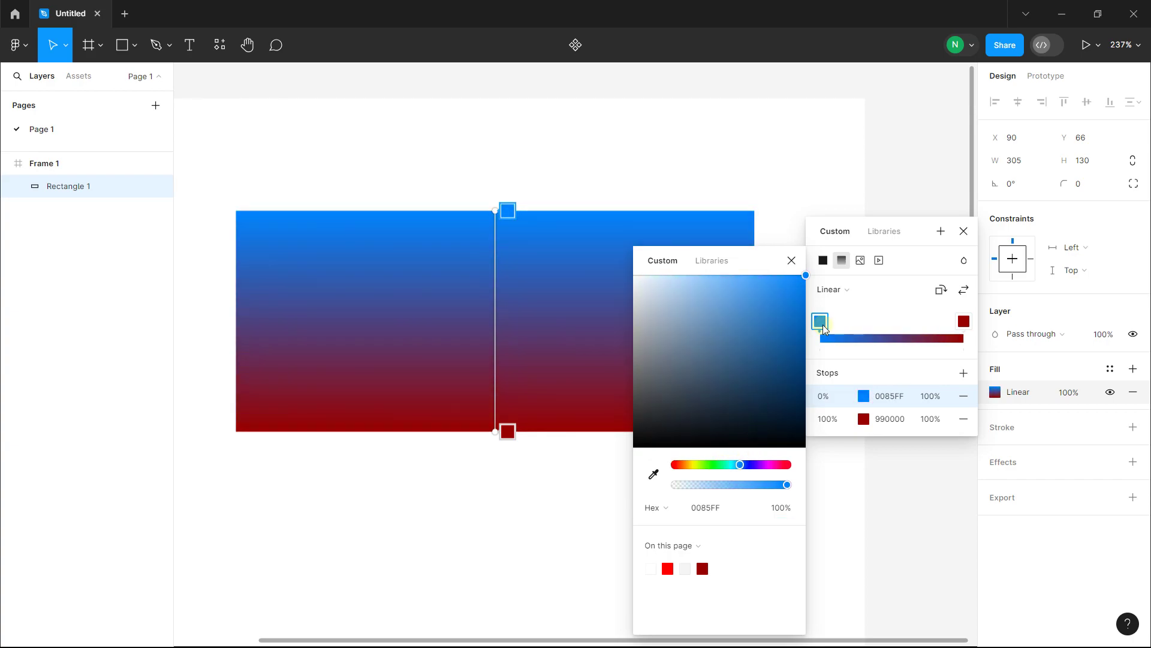
pyautogui.click(964, 322)
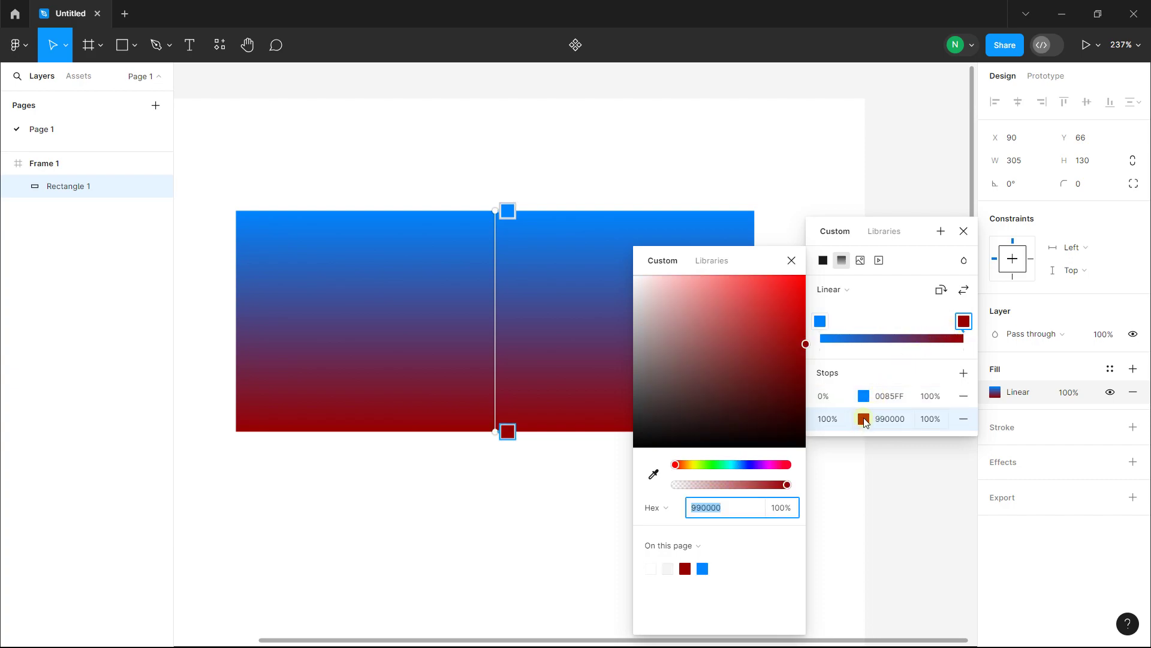
pyautogui.moveTo(702, 465); pyautogui.dragTo(691, 465)
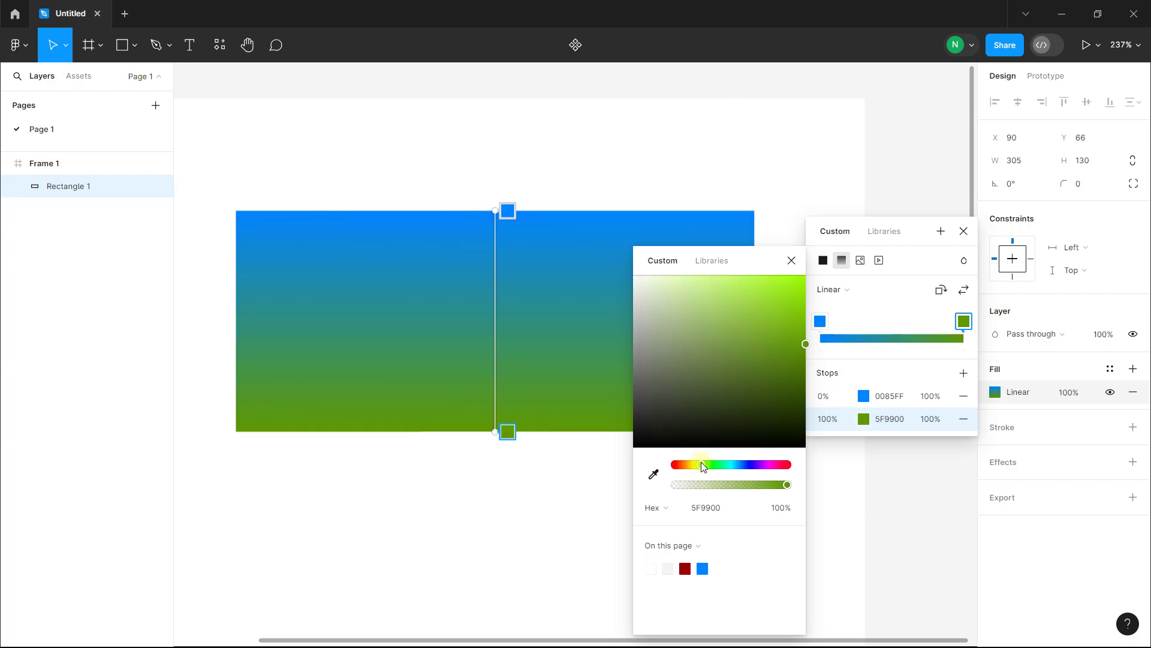
pyautogui.moveTo(746, 343); pyautogui.dragTo(805, 275)
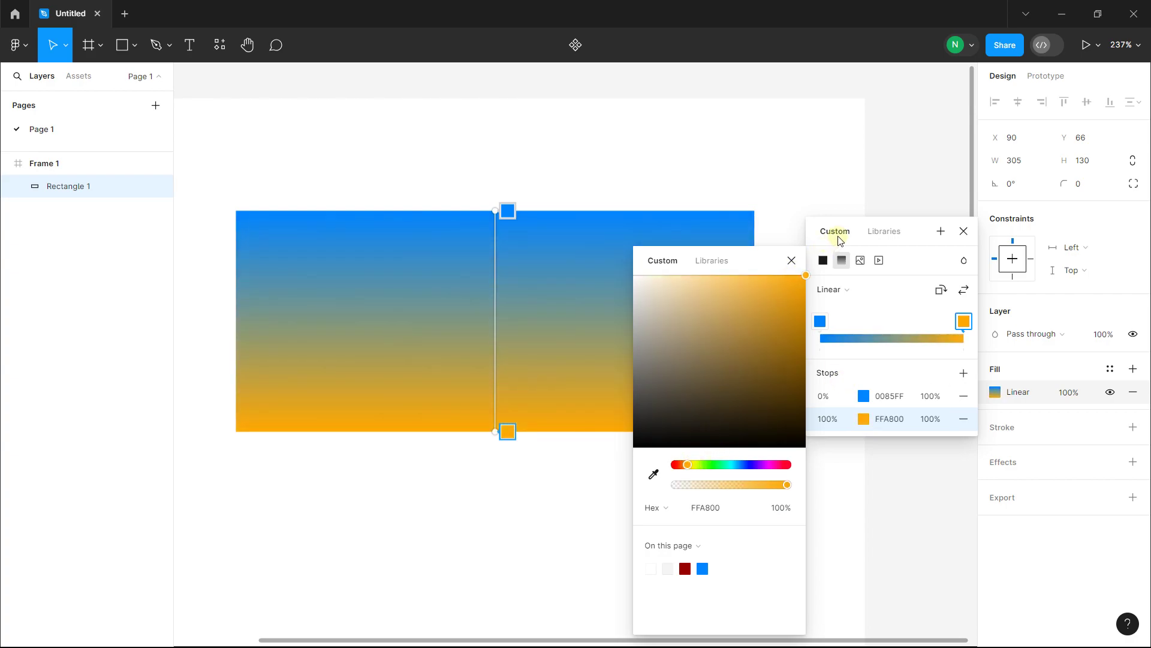
# Step: Reposition the gradient stops on the fill bar, deleting an accidental duplicate orange stop
pyautogui.click(791, 261)
pyautogui.click(829, 322)
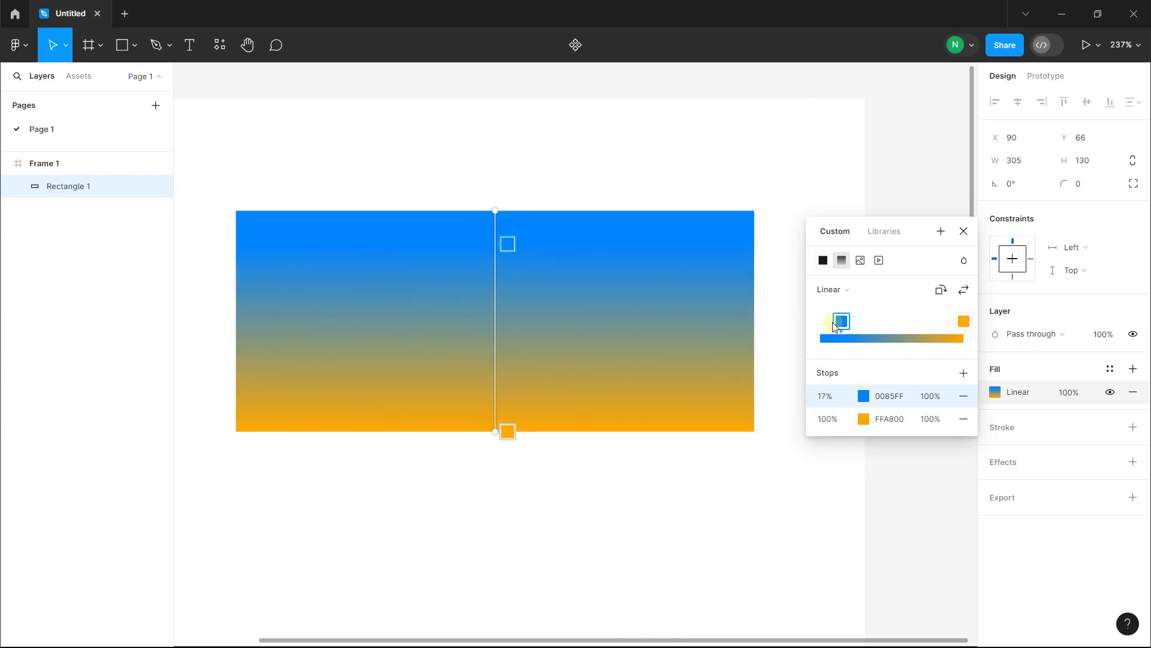
pyautogui.click(954, 327)
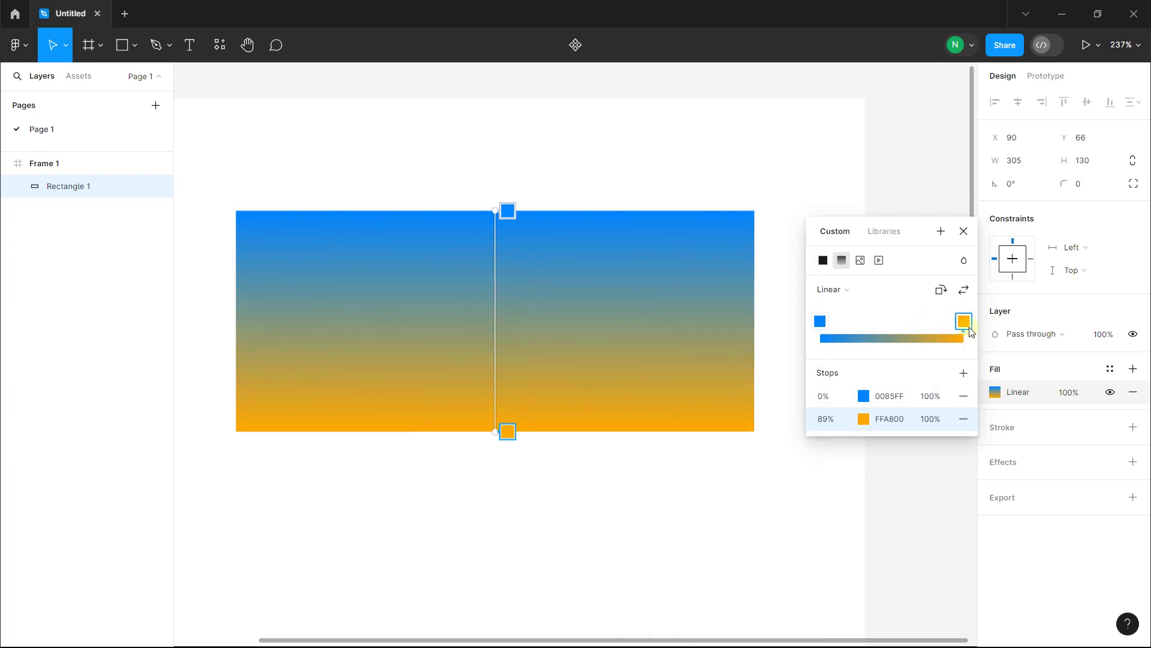
pyautogui.click(822, 323)
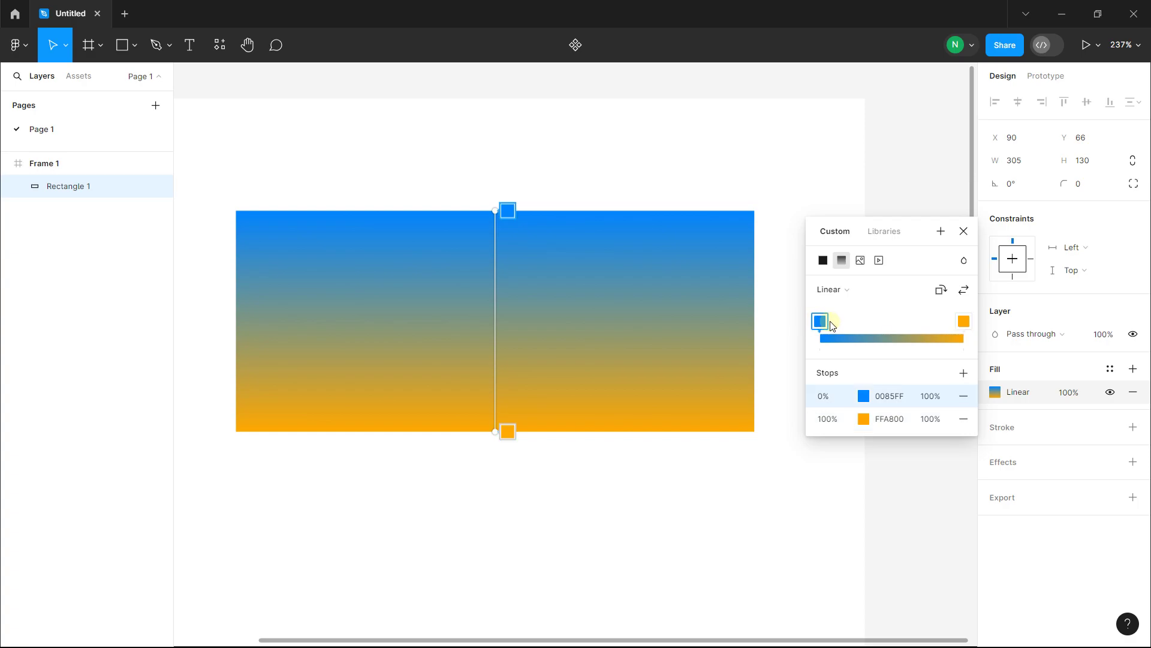
pyautogui.moveTo(822, 323); pyautogui.dragTo(864, 322)
pyautogui.click(957, 327)
pyautogui.moveTo(957, 327)
pyautogui.mouseDown()
pyautogui.moveTo(912, 324)
pyautogui.moveTo(964, 325)
pyautogui.mouseUp()
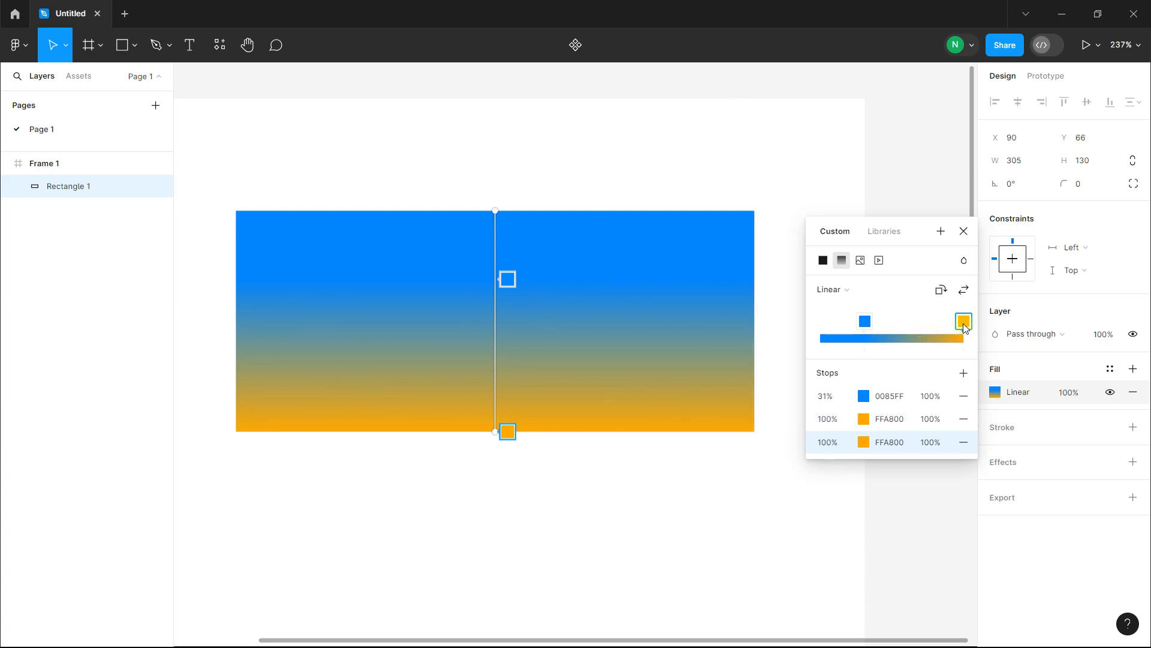
pyautogui.press('Delete')
pyautogui.moveTo(964, 327); pyautogui.dragTo(913, 324)
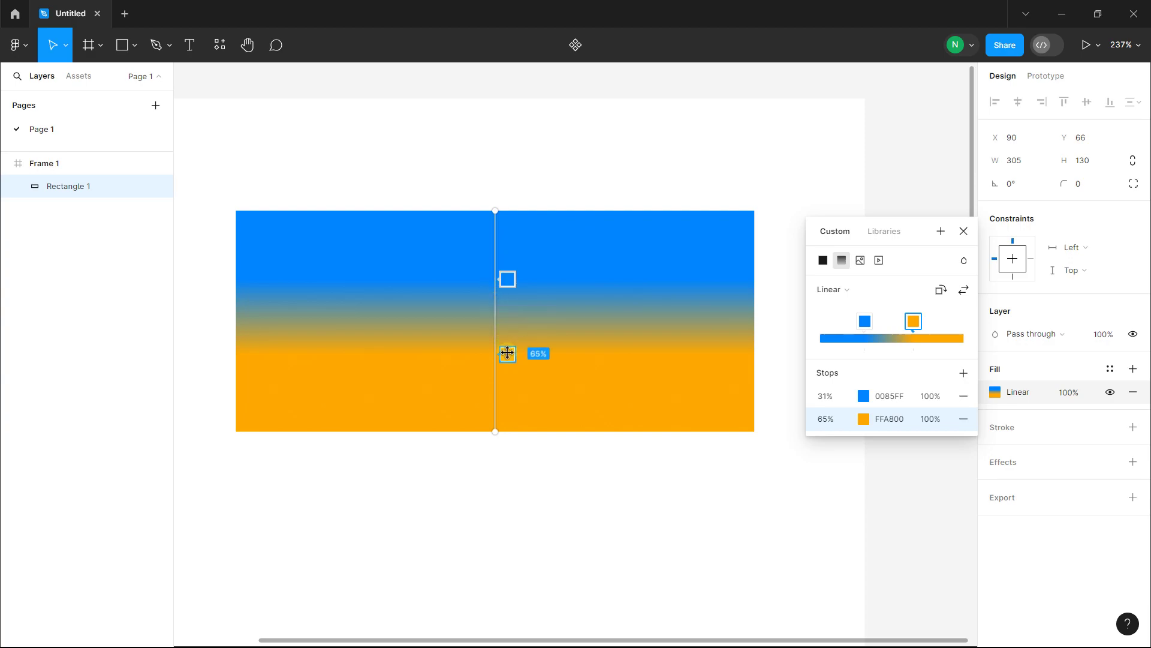
# Step: Drag the on-canvas gradient handles so blue-to-orange runs left to right, stops at 26% and 92%
pyautogui.moveTo(507, 354); pyautogui.dragTo(514, 445)
pyautogui.moveTo(507, 279)
pyautogui.mouseDown()
pyautogui.moveTo(503, 192)
pyautogui.moveTo(507, 269)
pyautogui.mouseUp()
pyautogui.click(510, 417)
pyautogui.moveTo(509, 416); pyautogui.dragTo(508, 329)
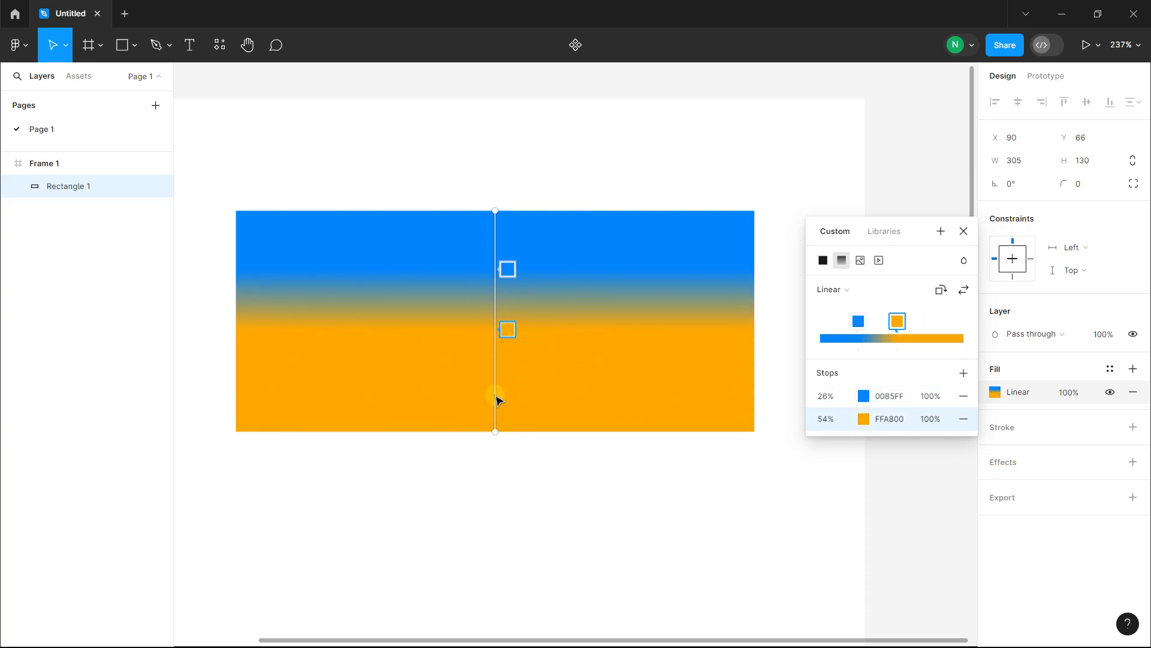
pyautogui.moveTo(494, 433); pyautogui.dragTo(754, 311)
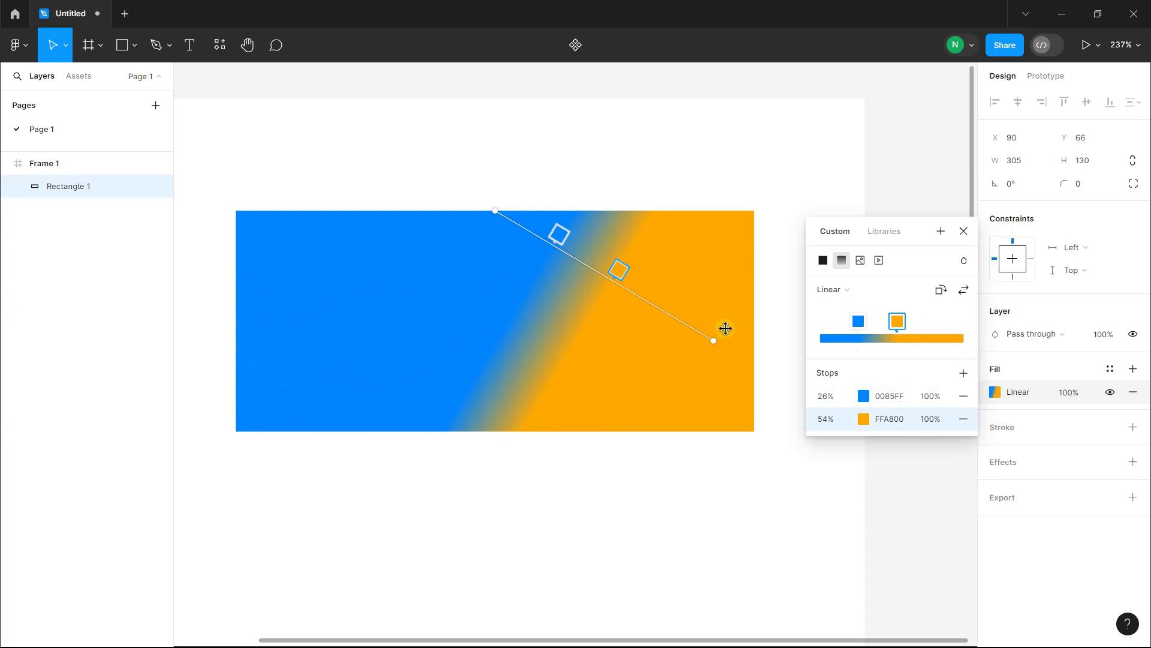
pyautogui.moveTo(502, 206)
pyautogui.mouseDown()
pyautogui.moveTo(238, 307)
pyautogui.moveTo(236, 320)
pyautogui.mouseUp()
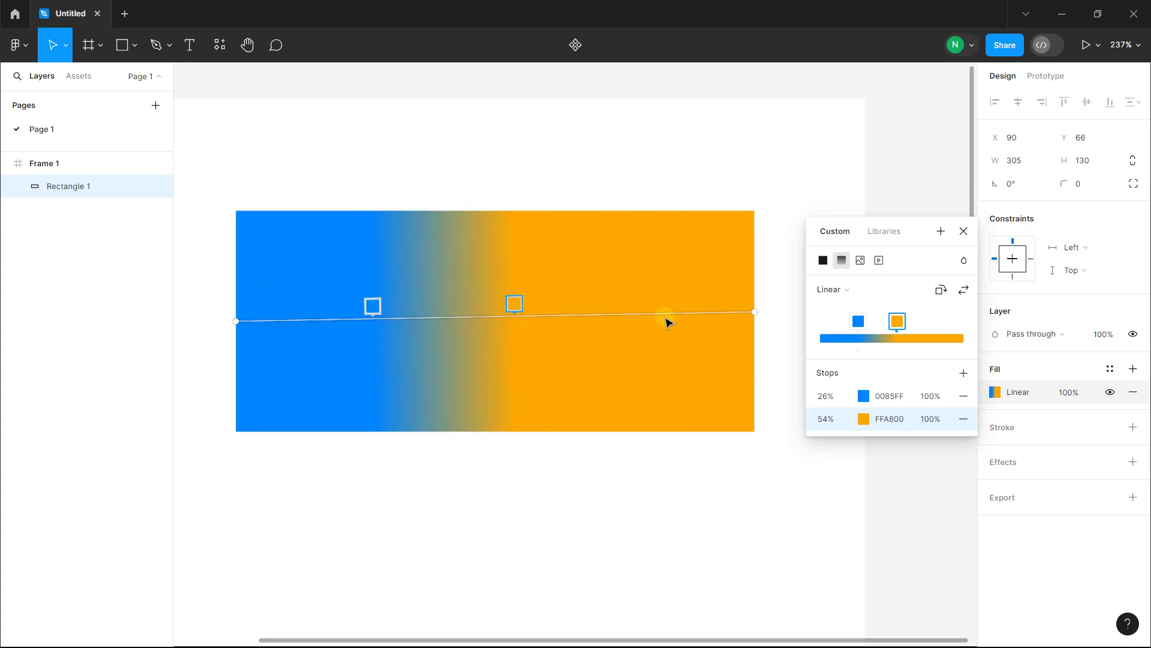
pyautogui.moveTo(515, 304); pyautogui.dragTo(733, 302)
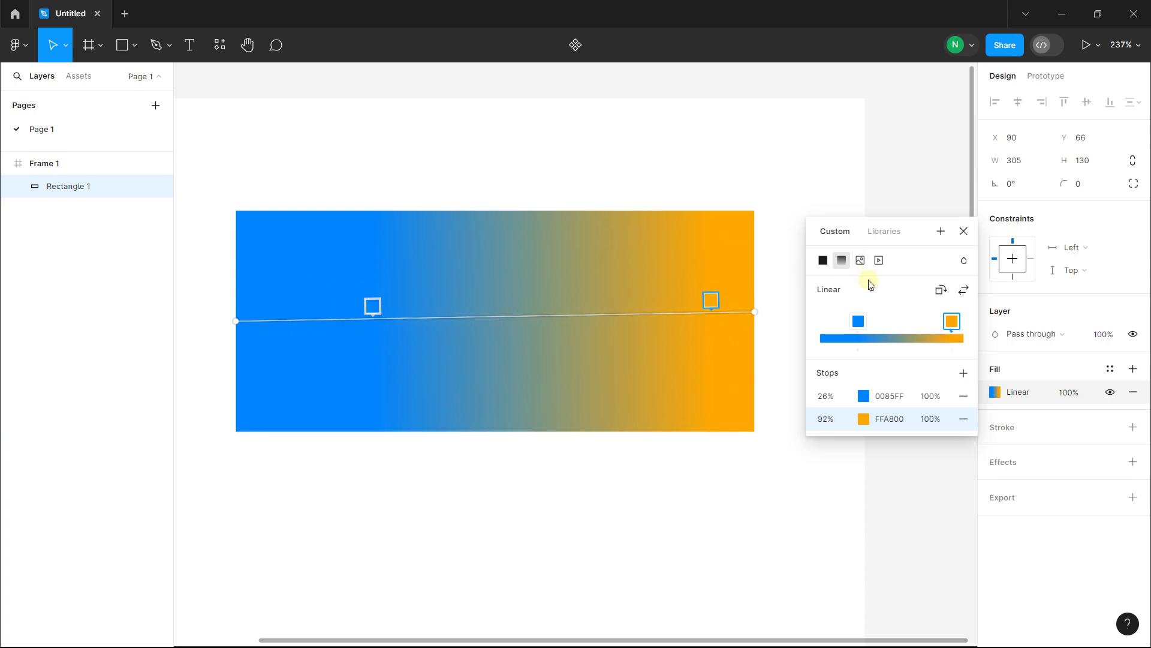
# Step: Rotate the gradient twice, flip it, and place orange at 0% and blue at 100%
pyautogui.click(941, 290)
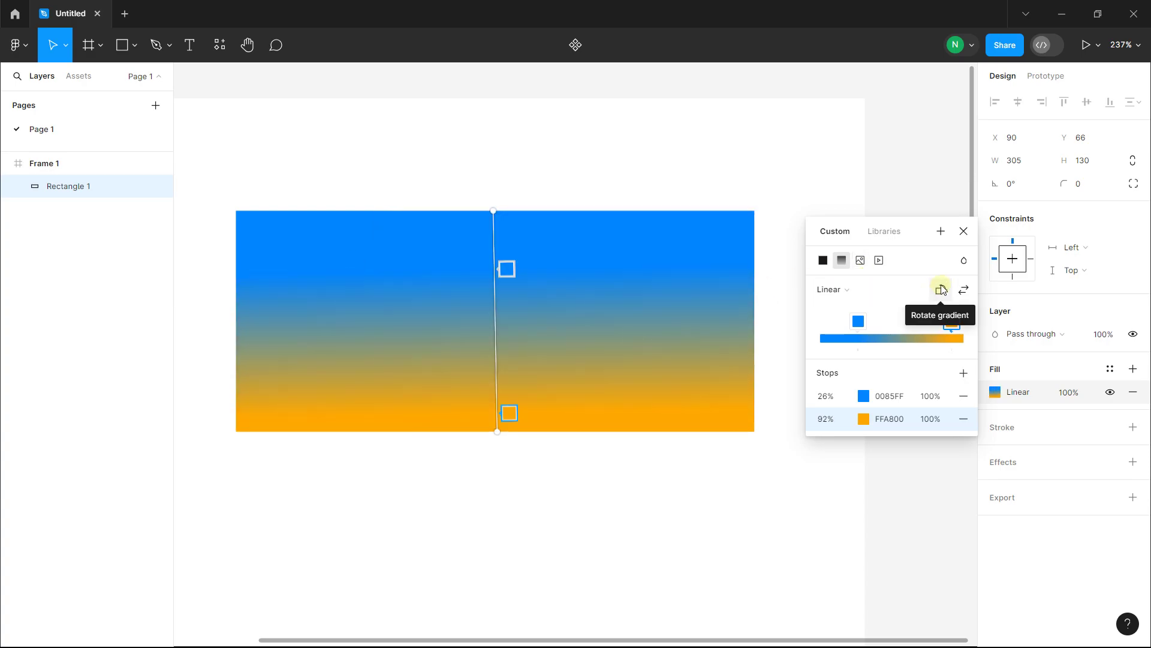
pyautogui.click(941, 290)
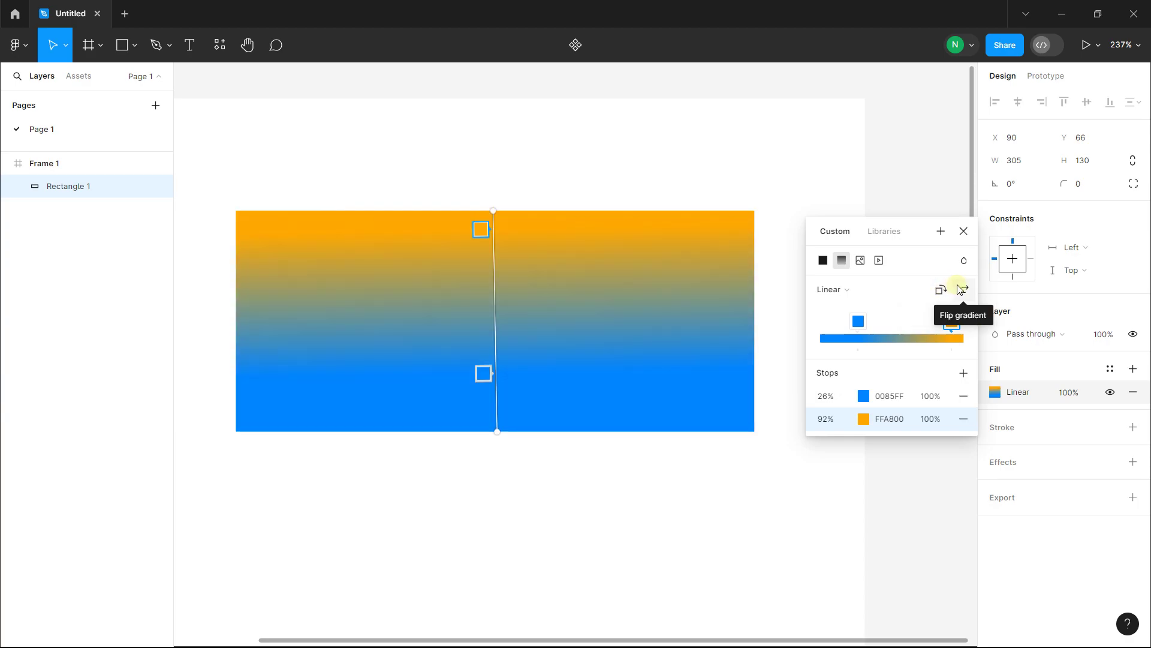
pyautogui.click(961, 289)
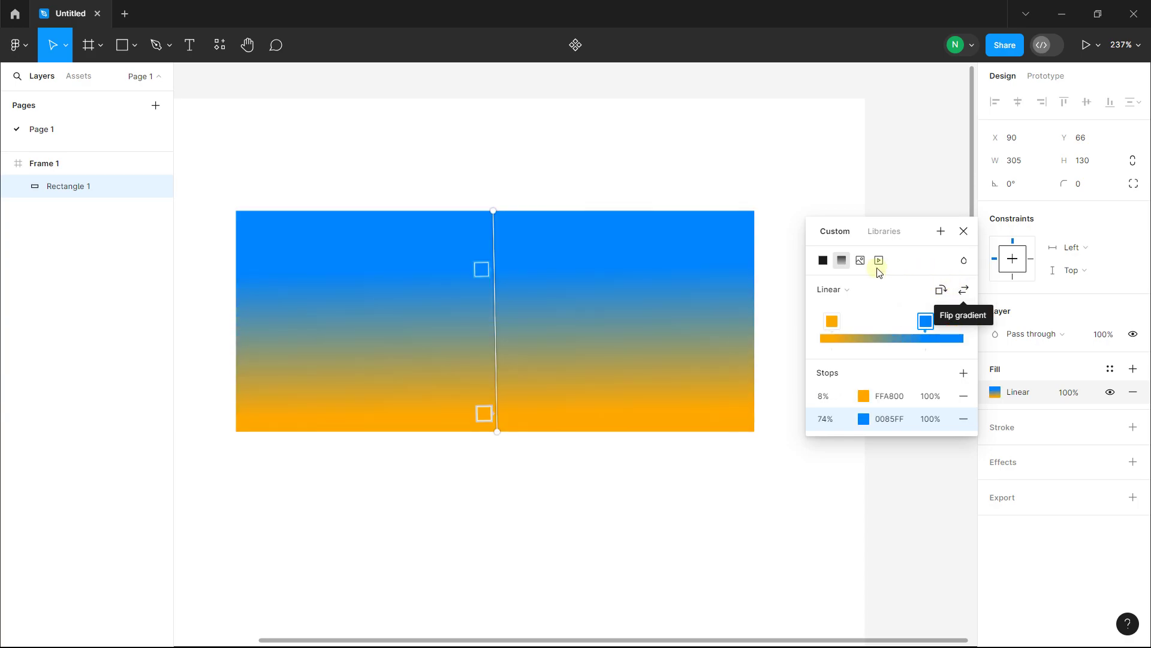
pyautogui.moveTo(832, 321); pyautogui.dragTo(799, 327)
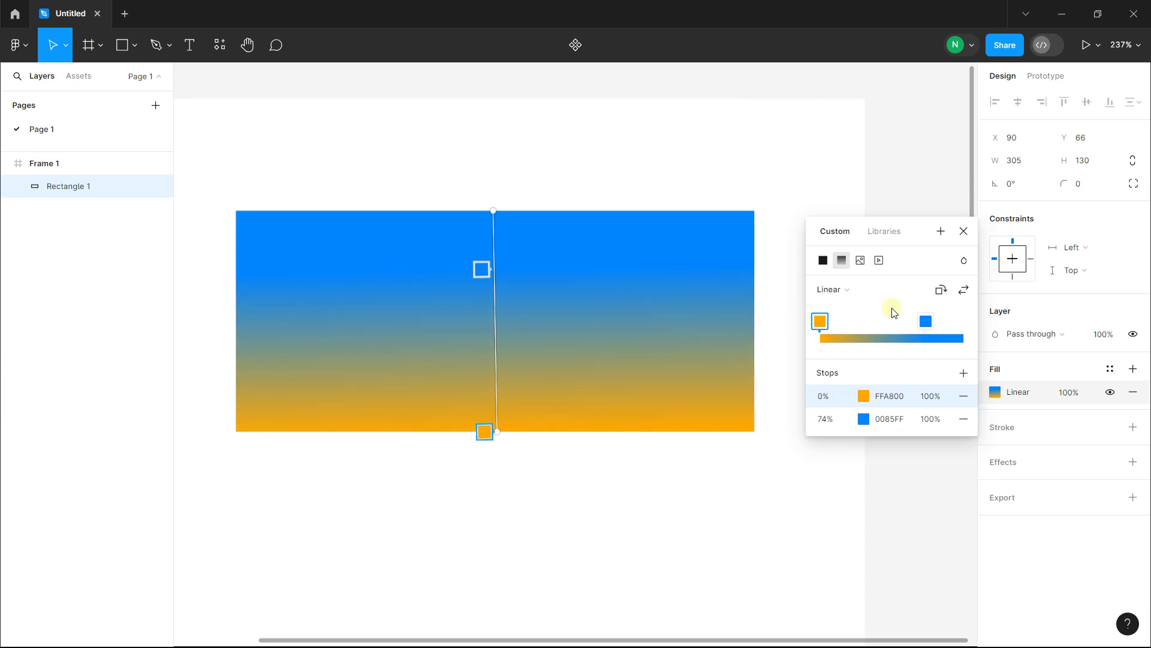
pyautogui.moveTo(926, 321); pyautogui.dragTo(983, 318)
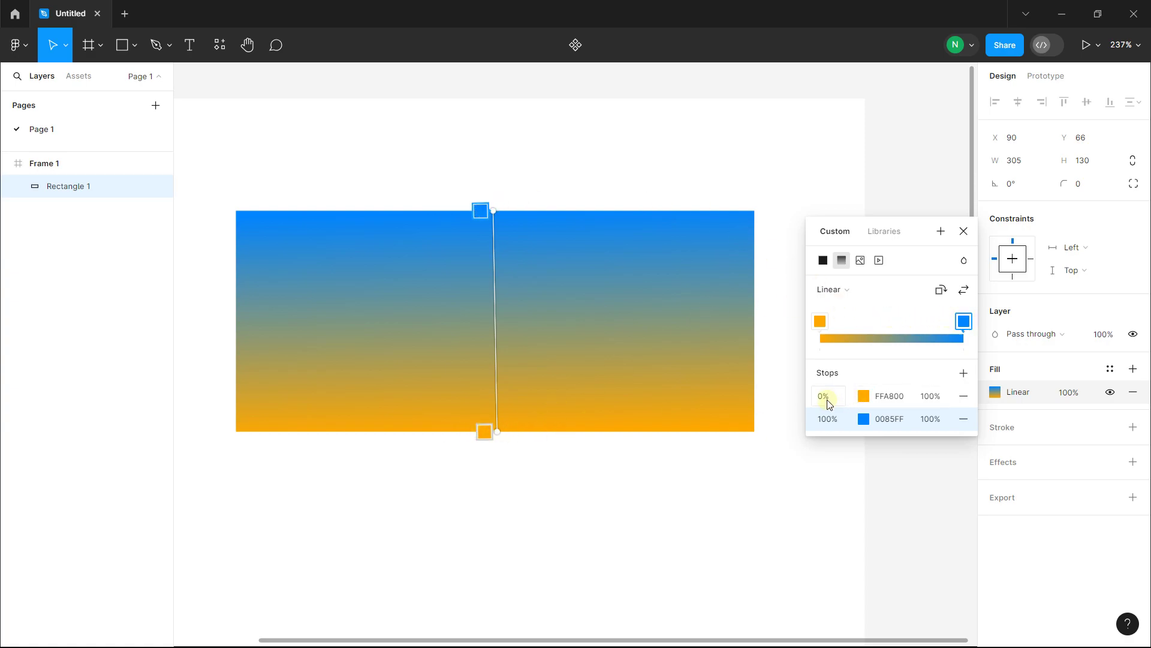
# Step: Add two gradient stops and colour the first one bright green 00FF19
pyautogui.click(858, 322)
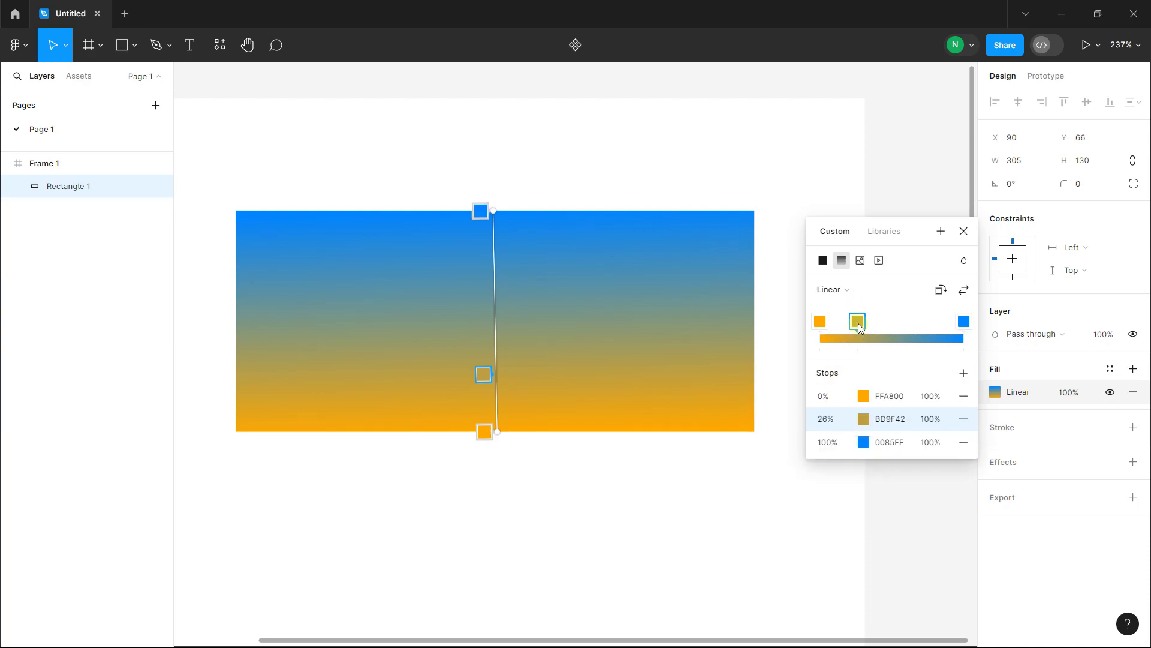
pyautogui.click(910, 325)
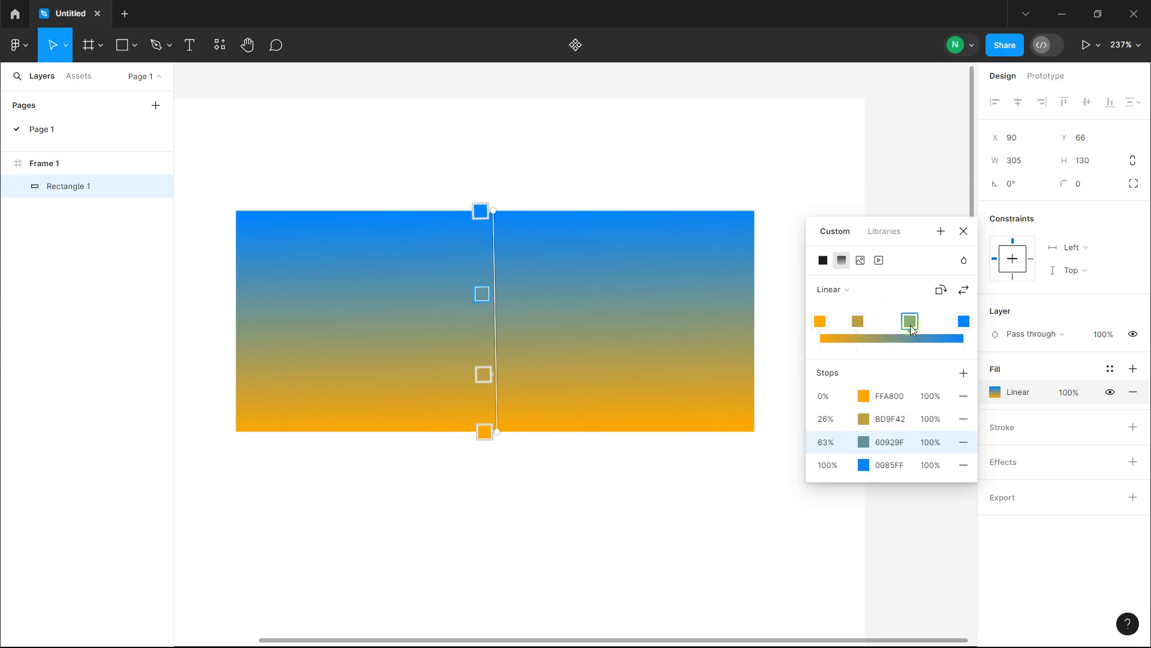
pyautogui.click(860, 324)
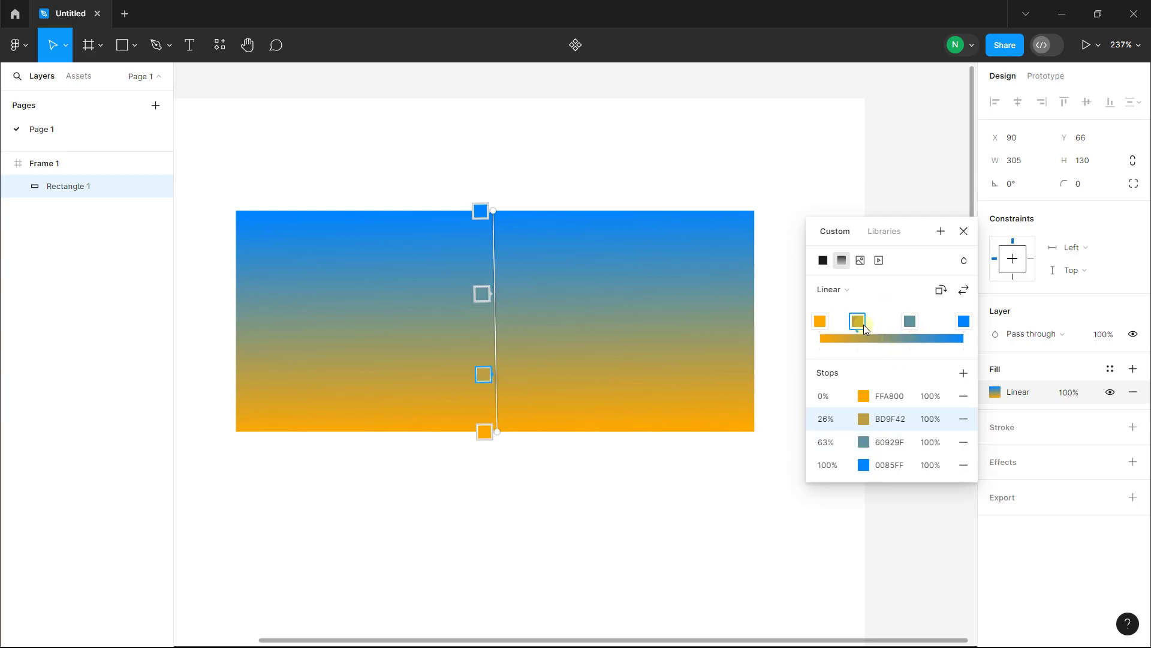
pyautogui.click(865, 418)
pyautogui.click(715, 465)
pyautogui.moveTo(720, 372); pyautogui.dragTo(848, 237)
# Step: Colour the second stop magenta FF00A8, placing green at 28% and magenta at 63%
pyautogui.click(910, 322)
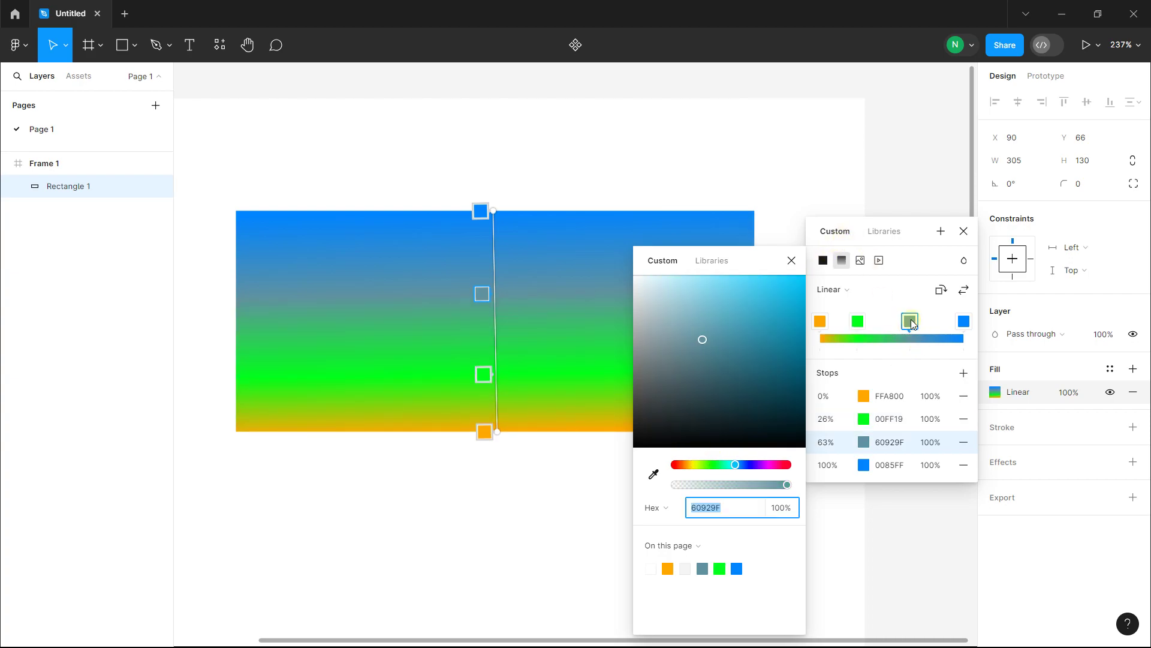
pyautogui.moveTo(735, 465); pyautogui.dragTo(775, 465)
pyautogui.click(755, 335)
pyautogui.moveTo(832, 249); pyautogui.dragTo(923, 314)
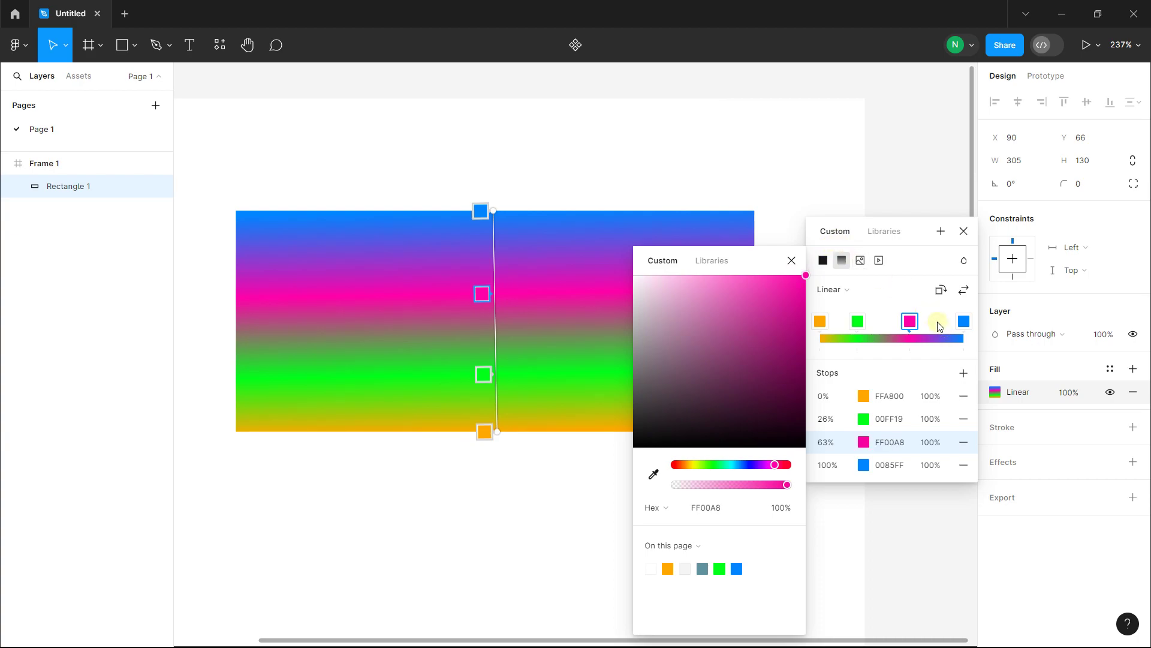
pyautogui.moveTo(482, 293); pyautogui.dragTo(482, 290)
pyautogui.click(487, 372)
pyautogui.moveTo(486, 374); pyautogui.dragTo(484, 369)
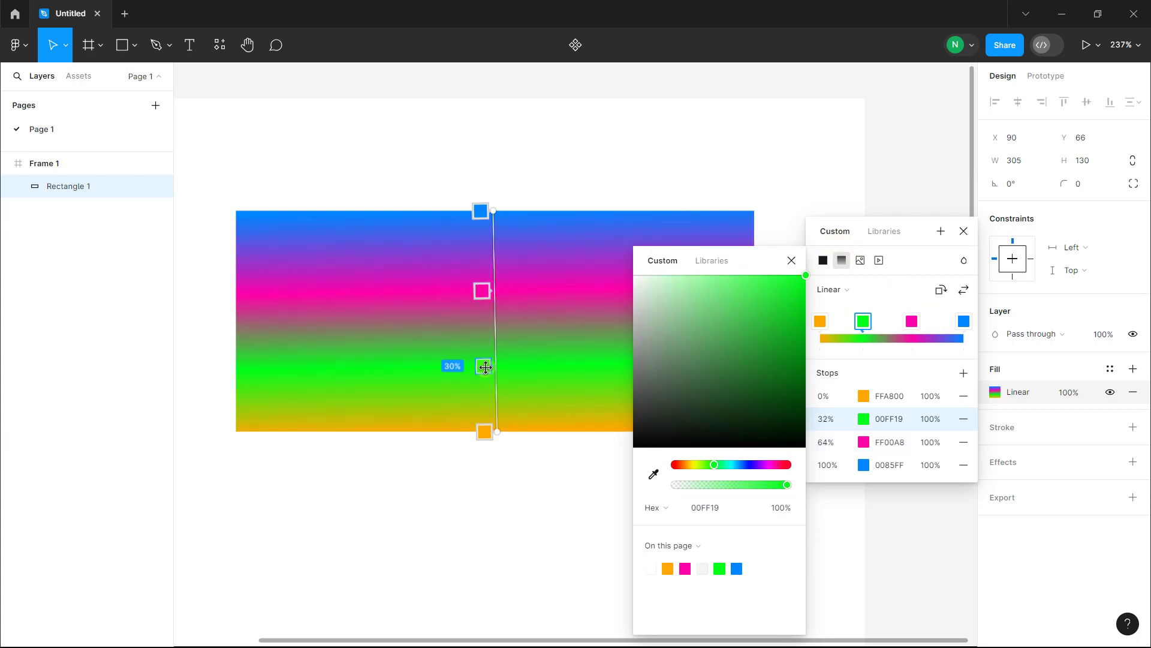
pyautogui.moveTo(911, 321)
pyautogui.mouseDown()
pyautogui.moveTo(932, 325)
pyautogui.moveTo(912, 325)
pyautogui.mouseUp()
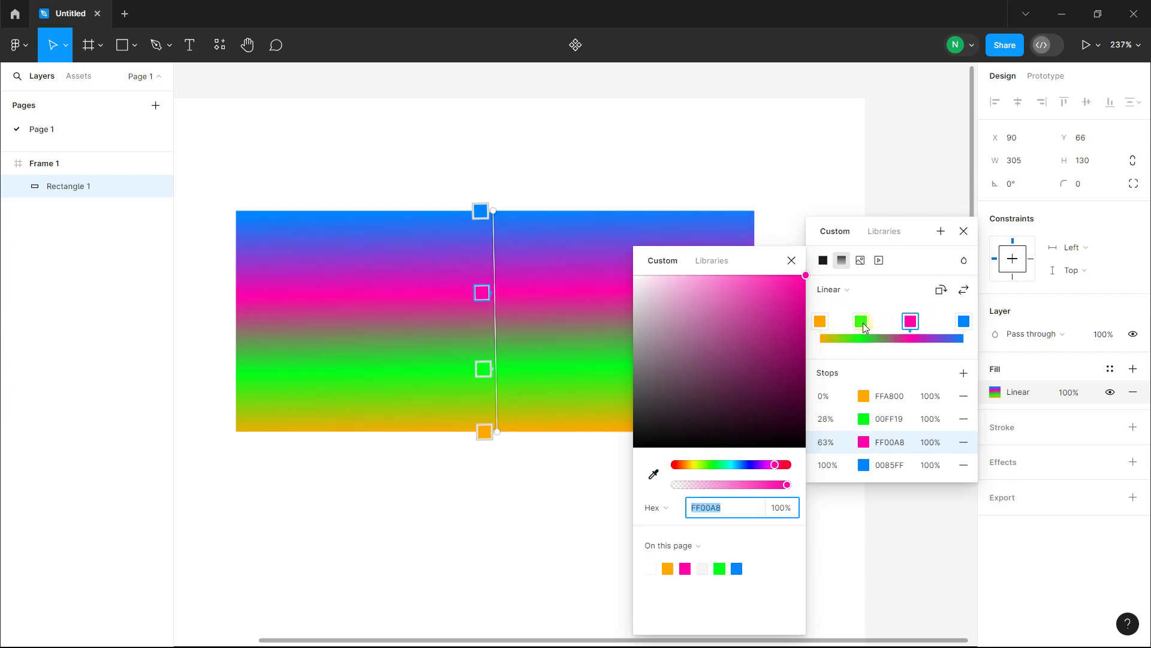
pyautogui.click(862, 323)
pyautogui.press('BackSpace')
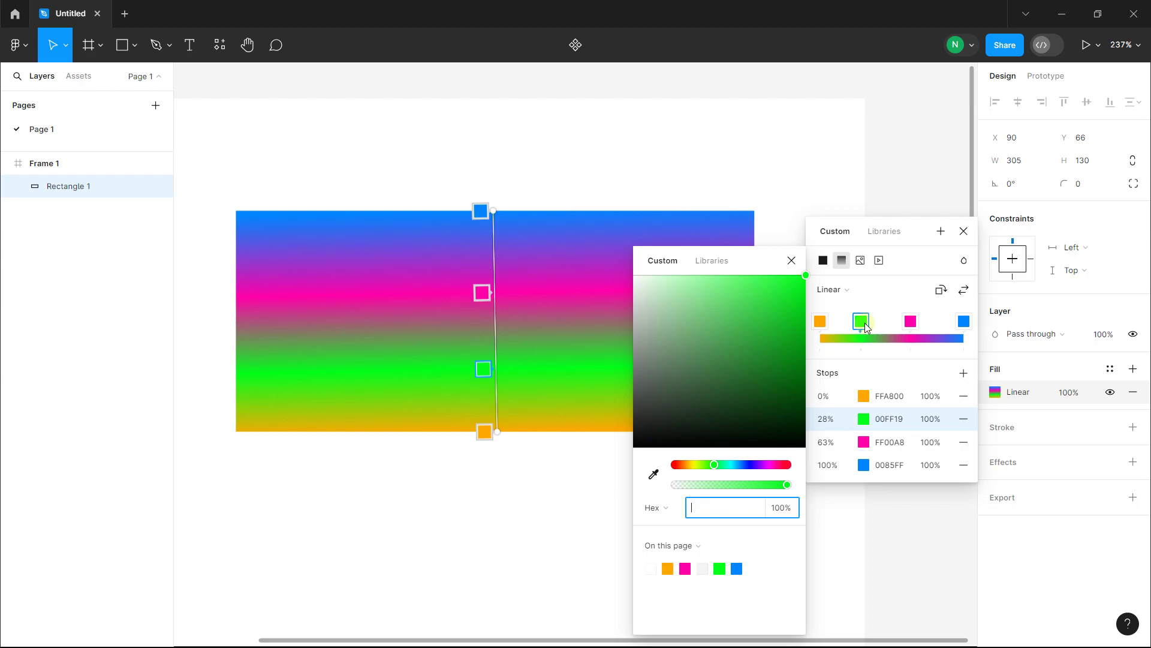
# Step: Remove the green and magenta stops and undo the rectangle's gradient fill
pyautogui.click(792, 262)
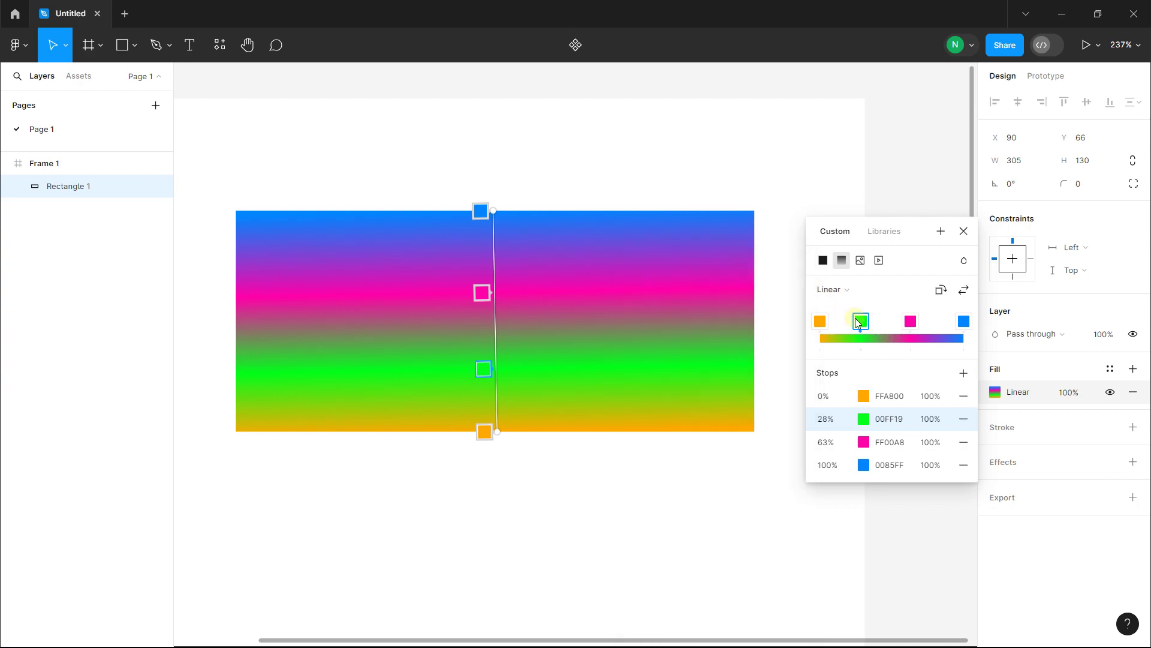
pyautogui.press('Delete')
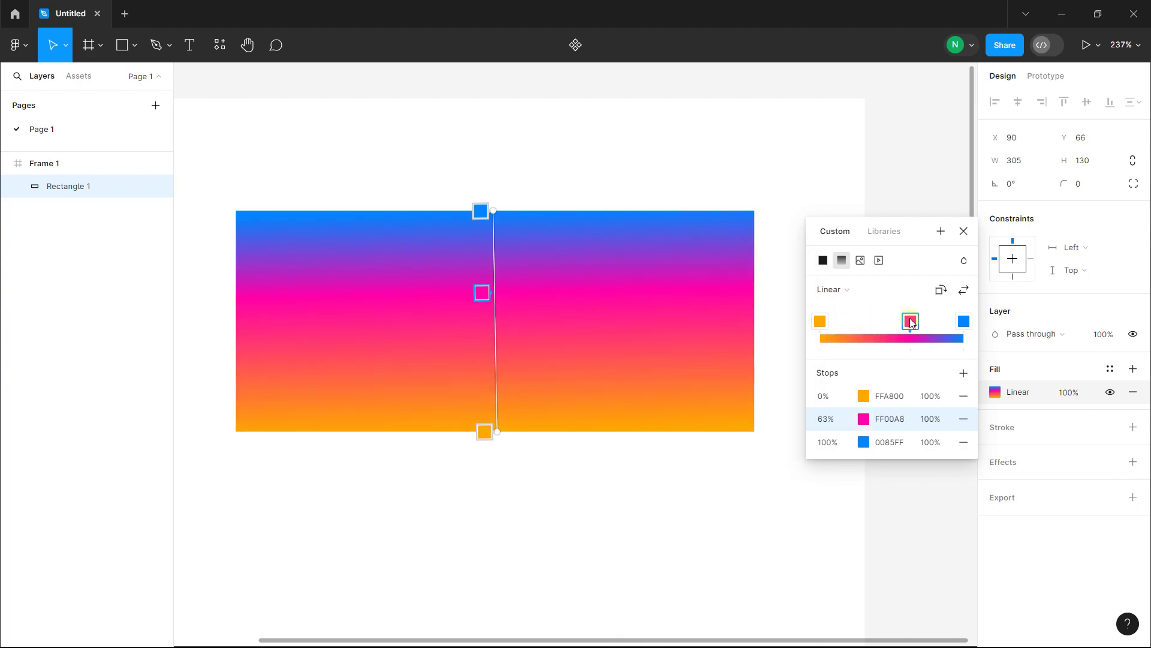
pyautogui.press('Delete')
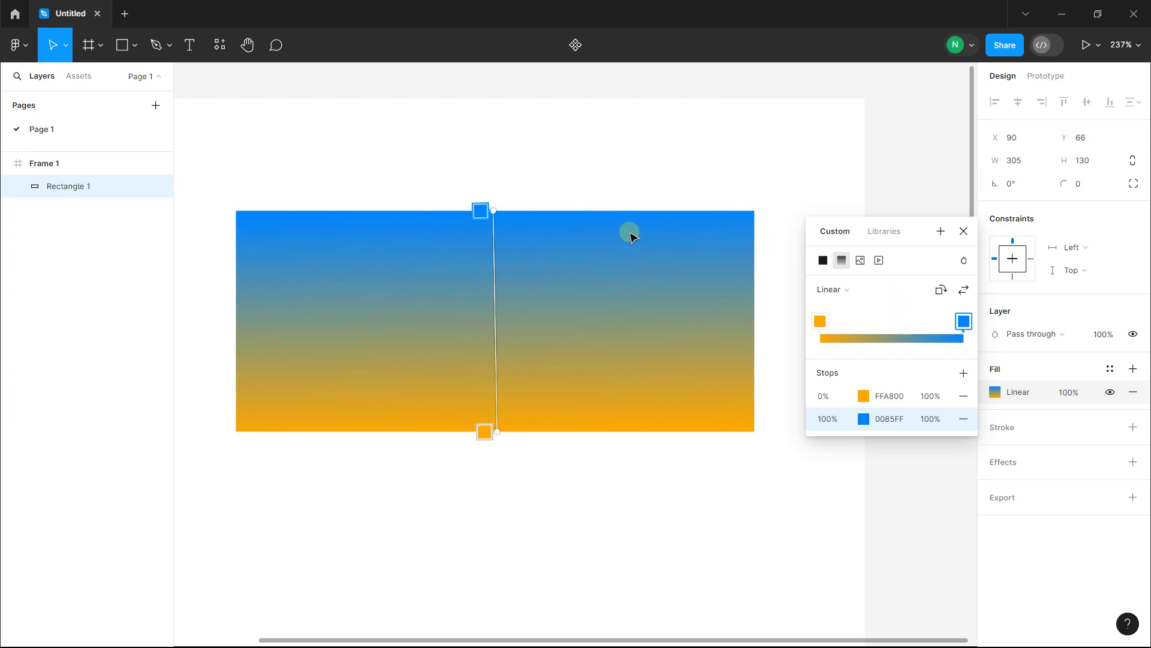
pyautogui.hotkey('ctrl', 'z')
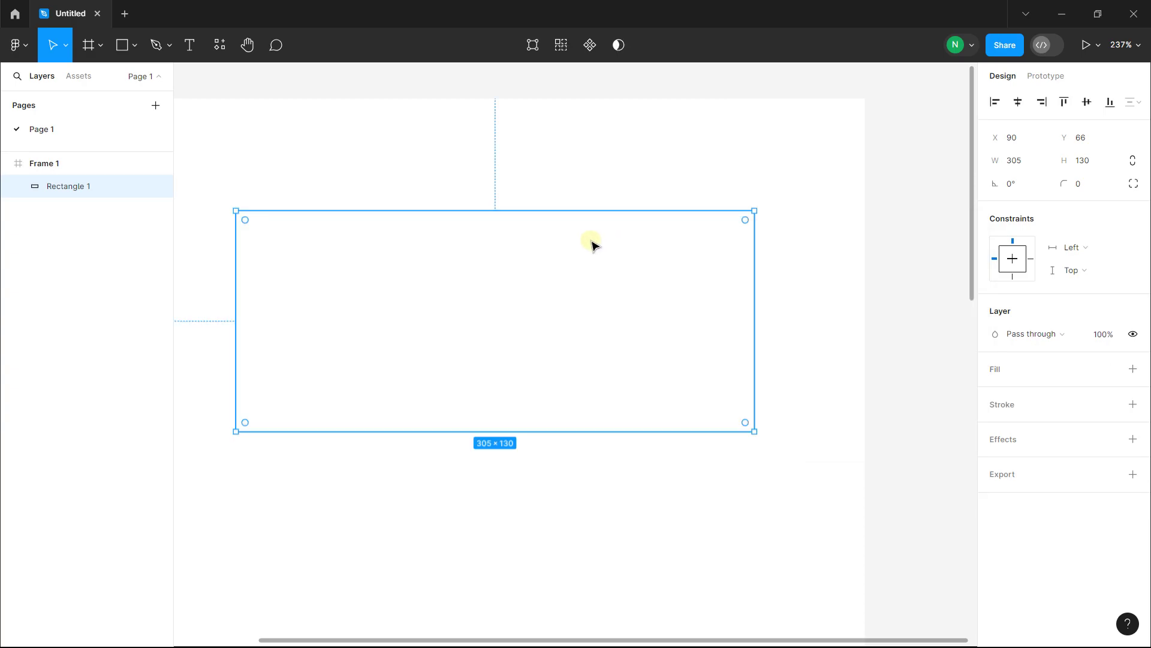
# Step: Marquee-select Rectangle 1 inside the frame and delete it
pyautogui.click(462, 206)
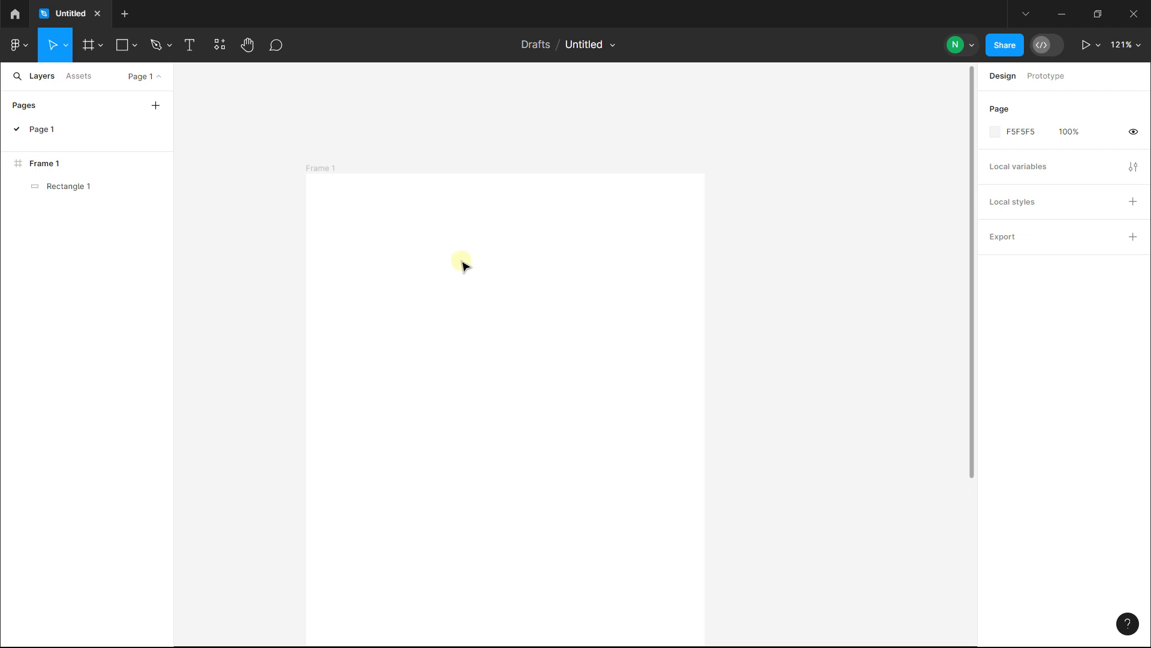
pyautogui.moveTo(354, 226); pyautogui.dragTo(653, 383)
pyautogui.click(342, 211)
pyautogui.moveTo(325, 199); pyautogui.dragTo(738, 372)
pyautogui.press('Delete')
pyautogui.keyDown('ctrl'); pyautogui.scroll(-3, 492, 237); pyautogui.keyUp('ctrl')
pyautogui.scroll(-1, 449, 252)
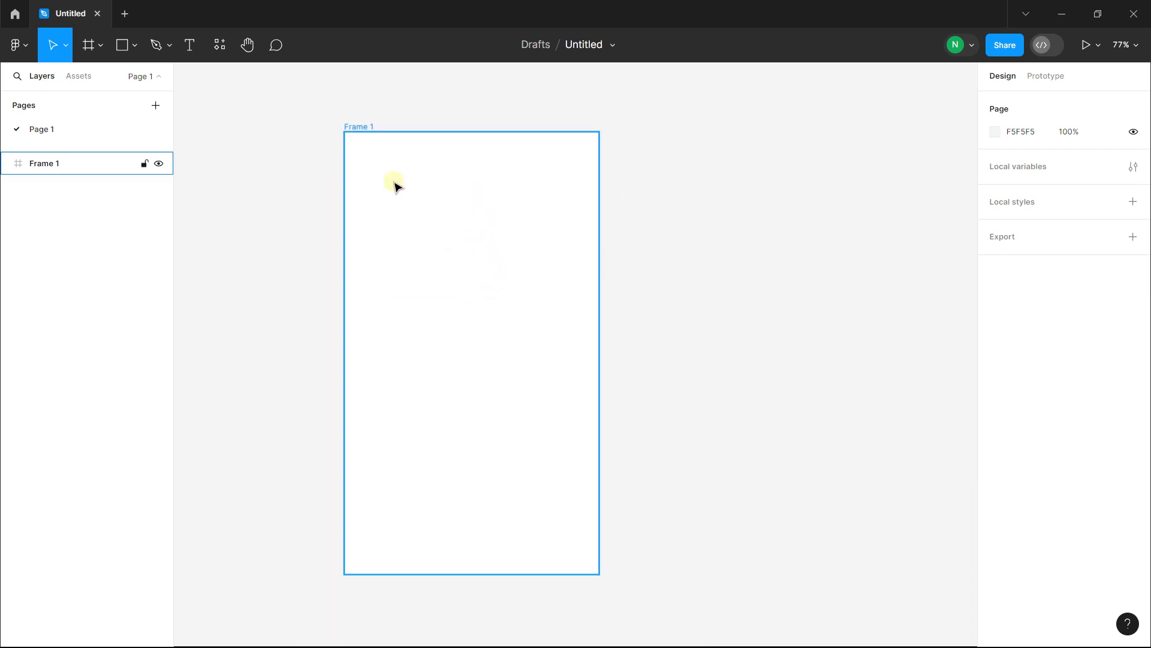
# Step: Give Frame 1 a linear gradient fill with a blue 0038FF start stop
pyautogui.click(396, 185)
pyautogui.click(998, 415)
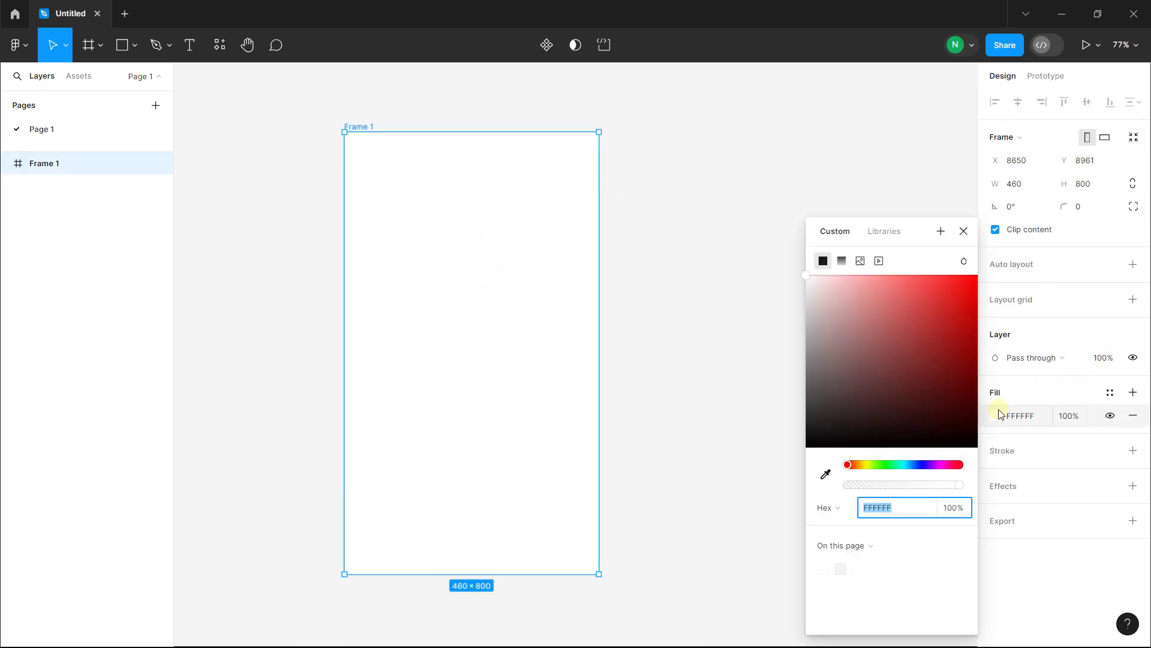
pyautogui.click(841, 260)
pyautogui.click(821, 323)
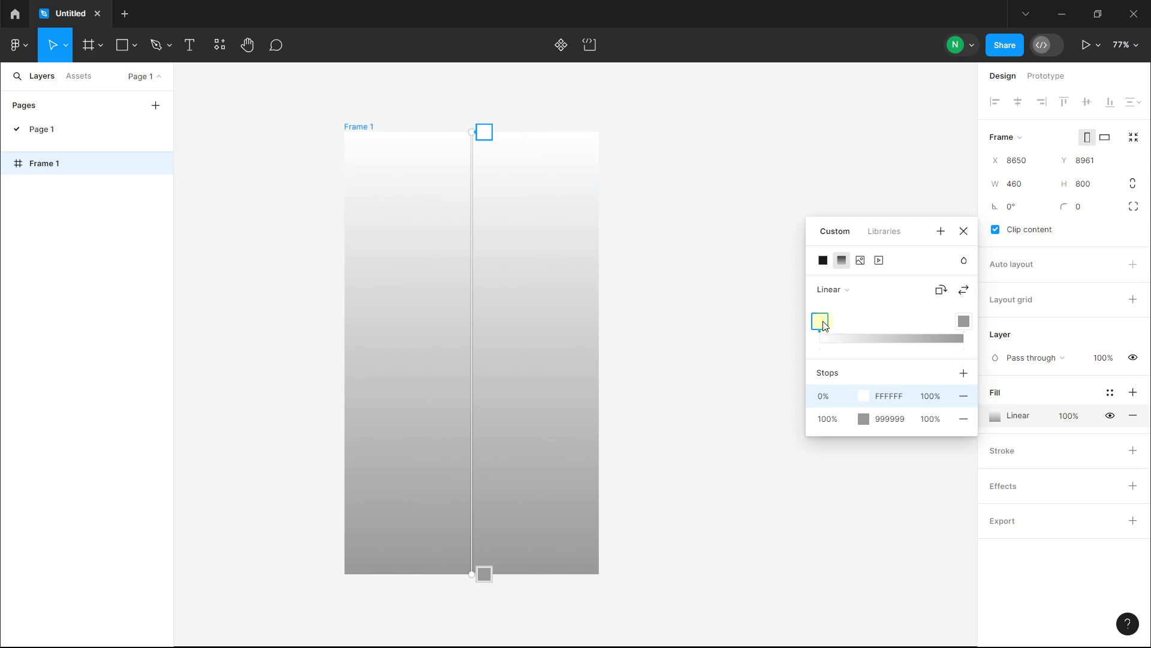
pyautogui.click(867, 402)
pyautogui.click(748, 468)
pyautogui.moveTo(754, 334); pyautogui.dragTo(831, 256)
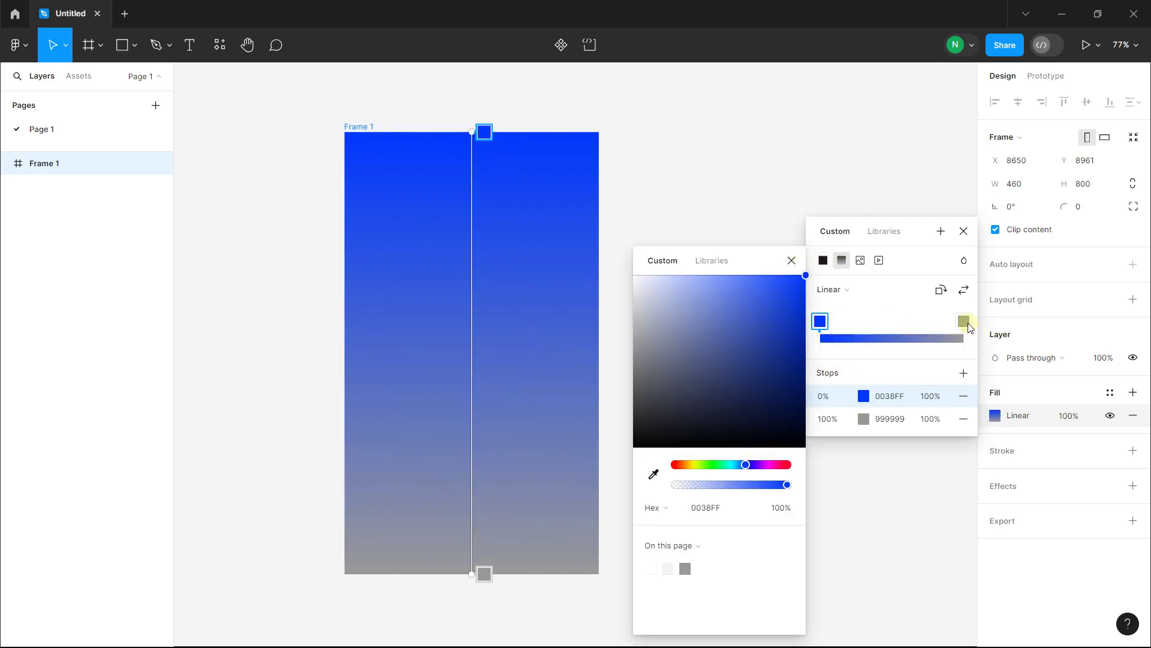
# Step: Set the gradient's end stop to cyan 00F0FF and close the fill settings
pyautogui.click(864, 419)
pyautogui.click(867, 418)
pyautogui.click(732, 464)
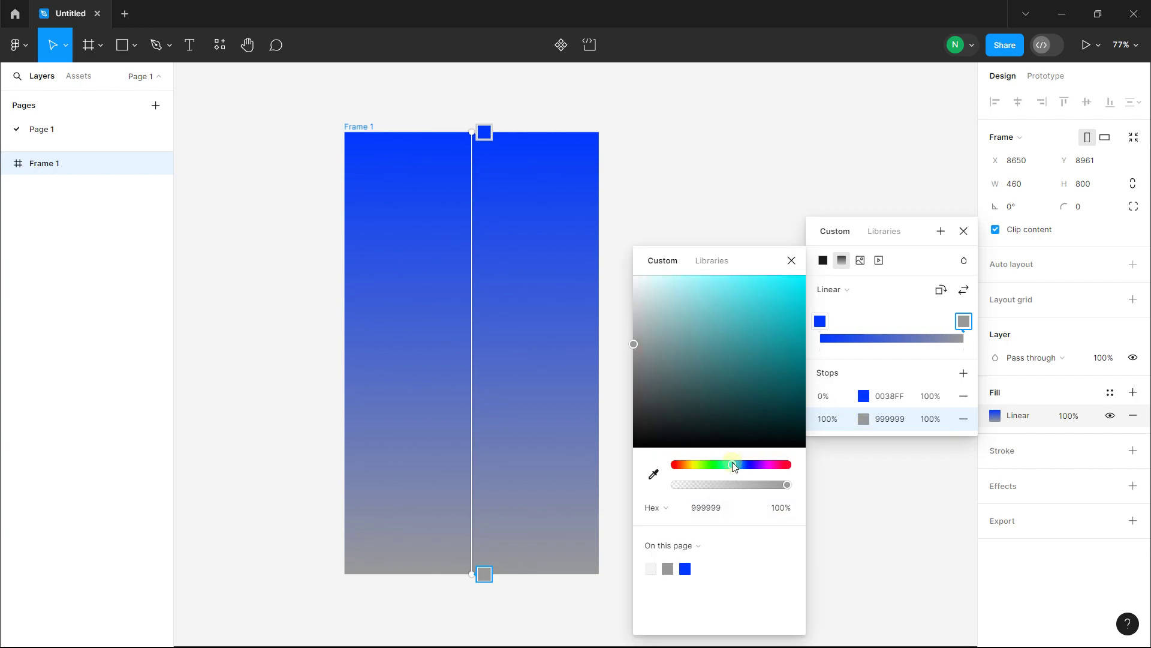
pyautogui.moveTo(733, 355); pyautogui.dragTo(804, 271)
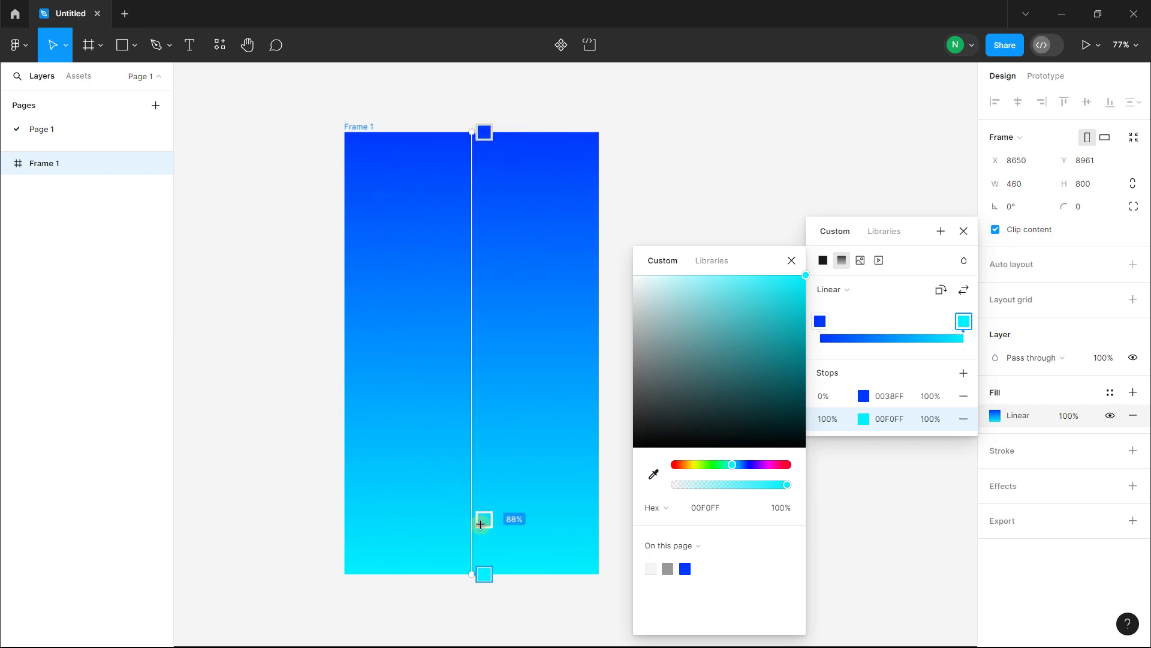
pyautogui.click(964, 231)
pyautogui.click(725, 153)
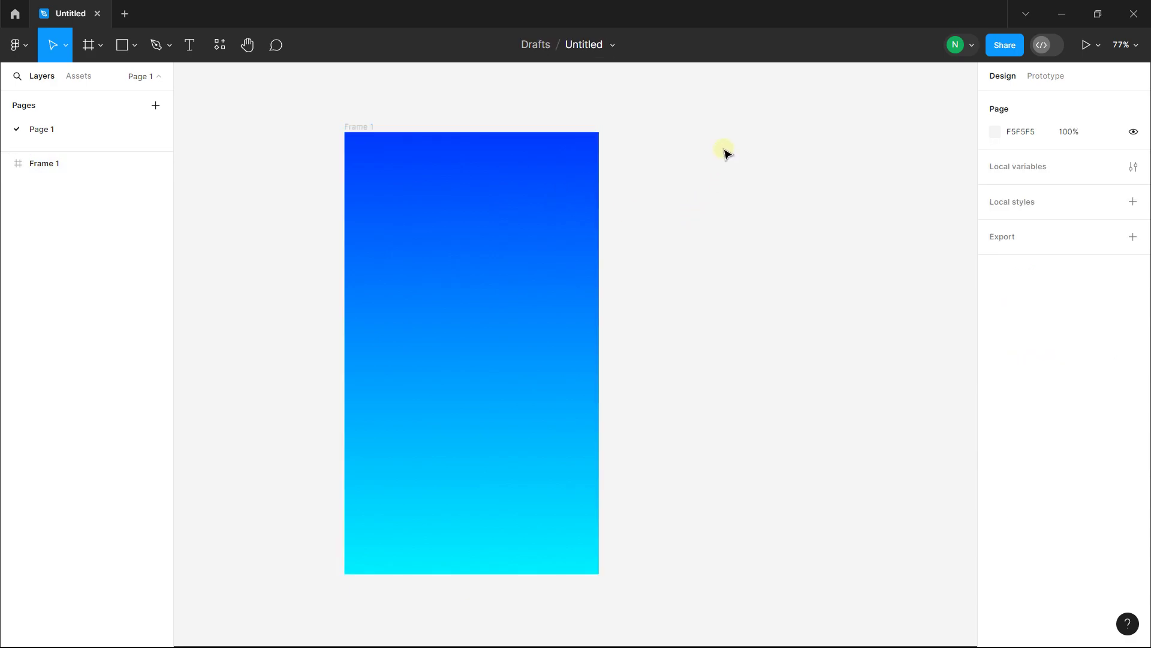
# Step: Restore an accidentally deleted Frame 1 and switch its fill to solid white FFFFFF
pyautogui.click(516, 254)
pyautogui.press('Delete')
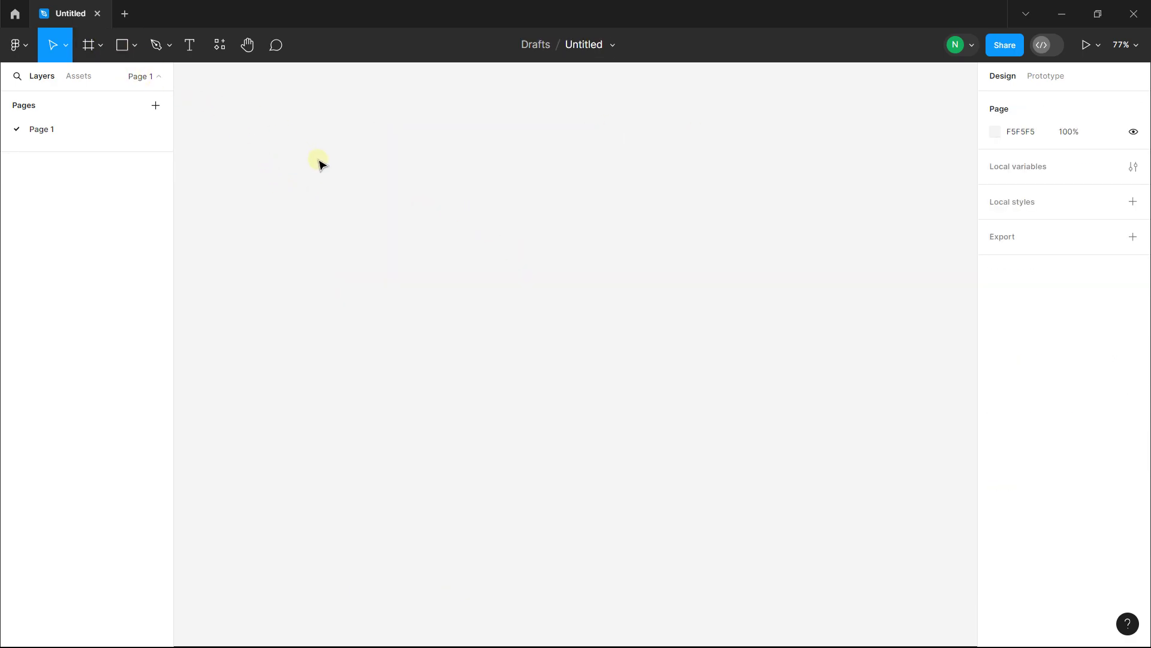
pyautogui.hotkey('ctrl', 'z')
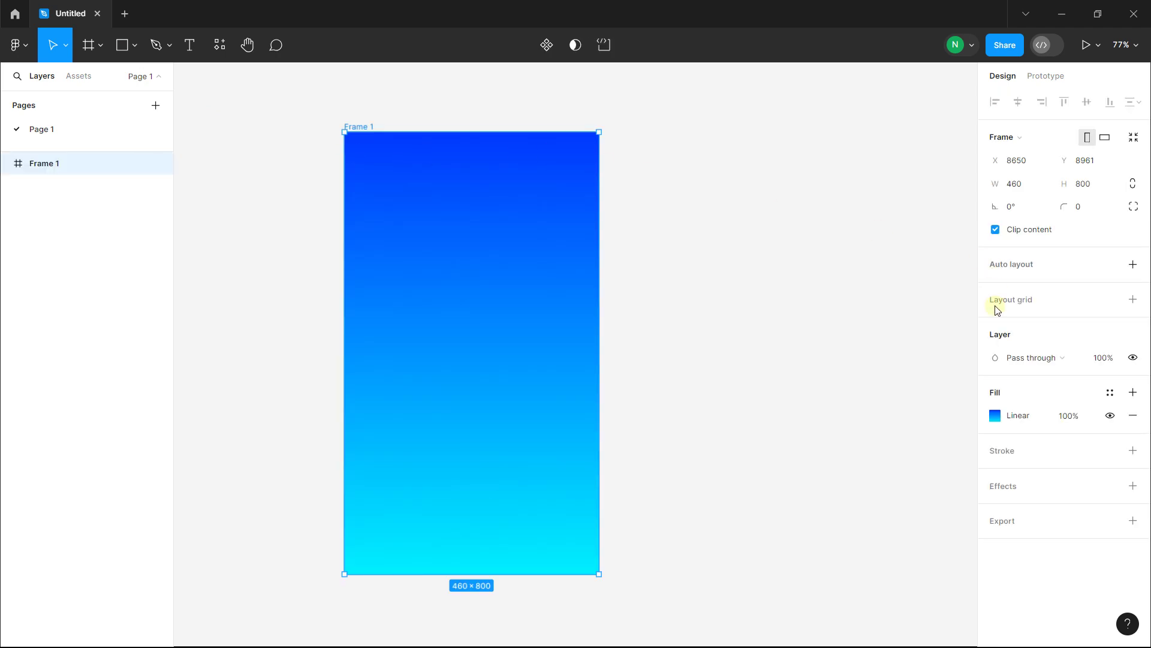
pyautogui.click(995, 415)
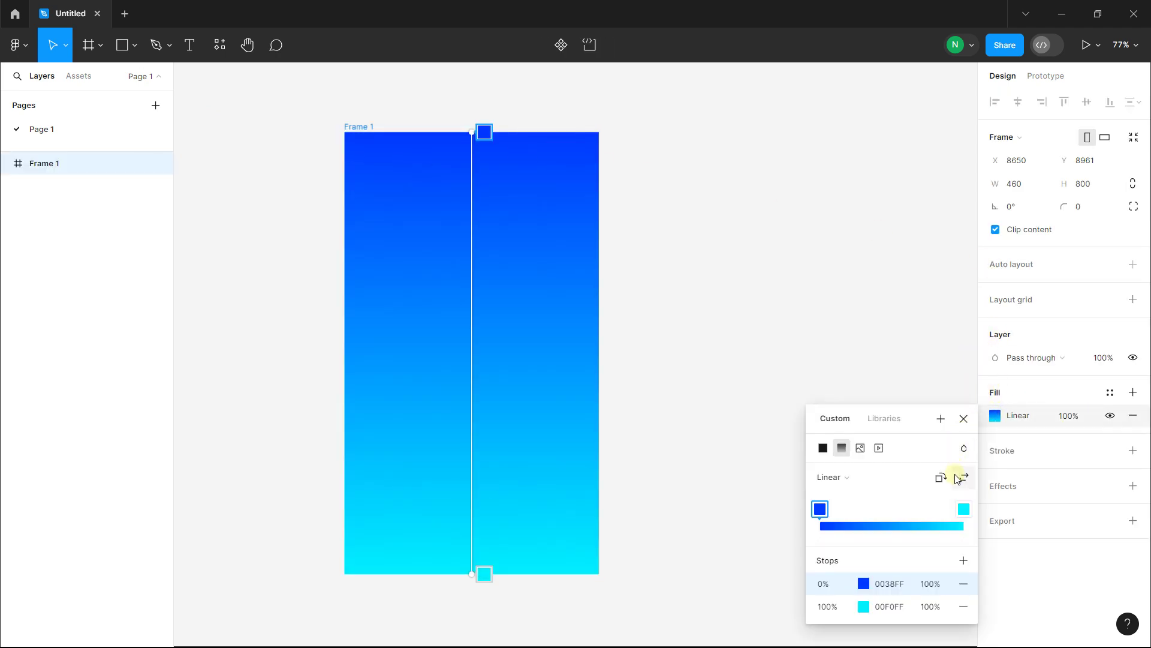
pyautogui.click(825, 447)
pyautogui.moveTo(887, 330); pyautogui.dragTo(774, 258)
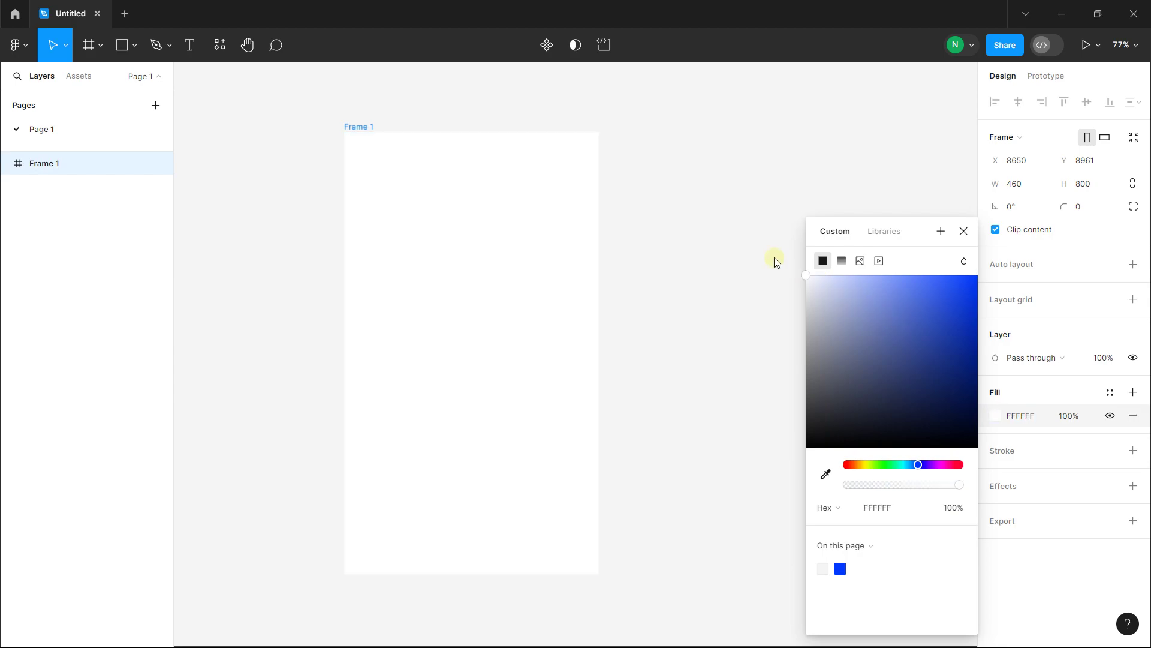
pyautogui.moveTo(720, 215); pyautogui.dragTo(710, 205)
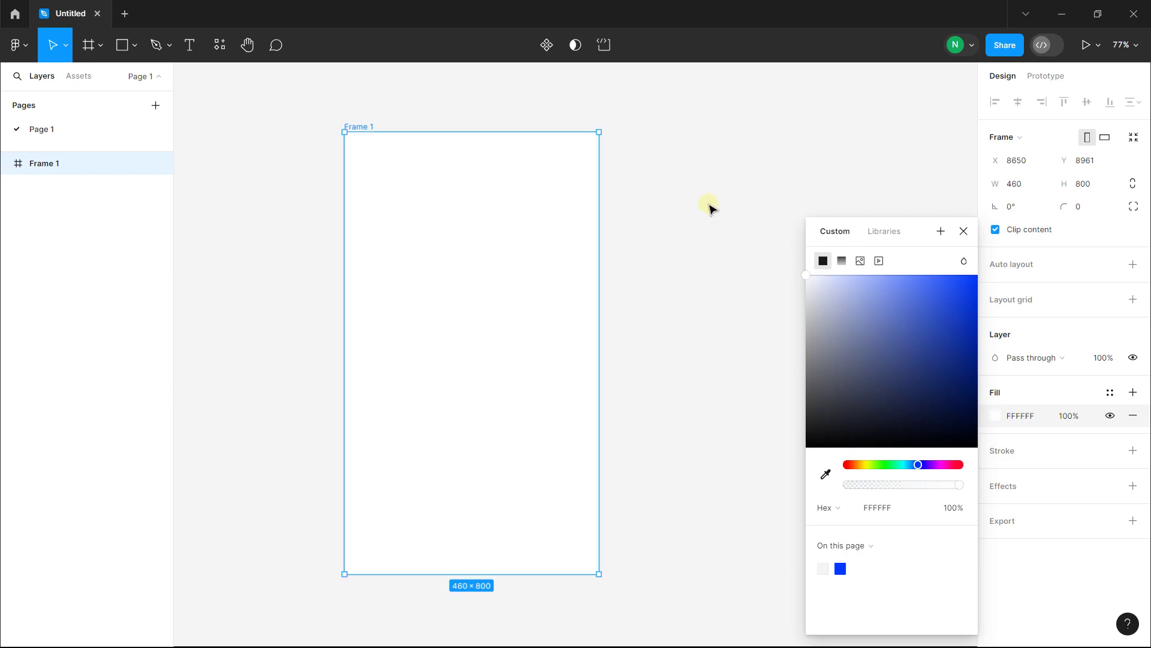
pyautogui.click(677, 165)
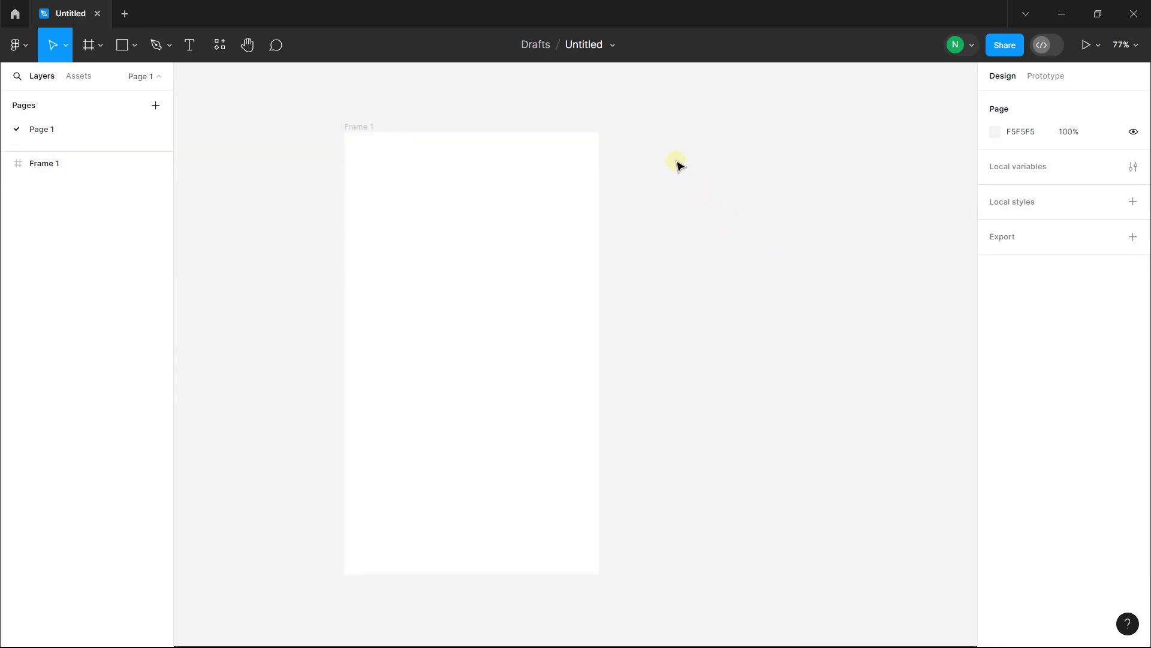
# Step: Draw a 159×159 circle in Frame 1's upper left and bring up its fill settings
pyautogui.click(133, 45)
pyautogui.click(127, 125)
pyautogui.scroll(5, 422, 163)
pyautogui.moveTo(356, 178); pyautogui.dragTo(552, 393)
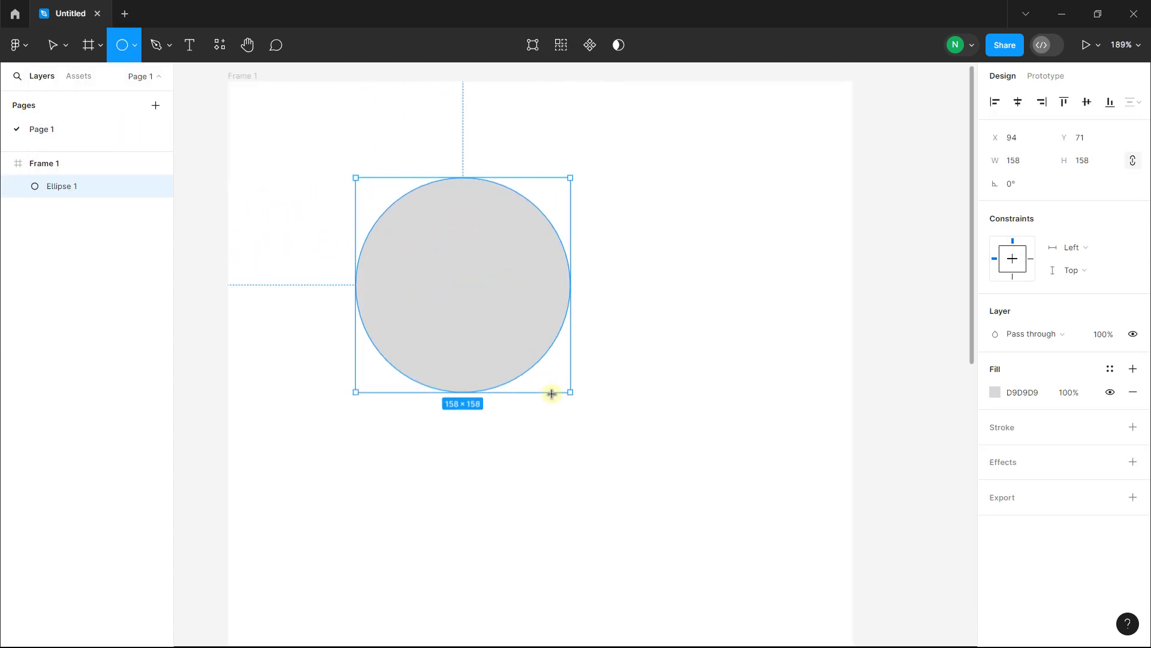
pyautogui.moveTo(480, 267); pyautogui.dragTo(434, 292)
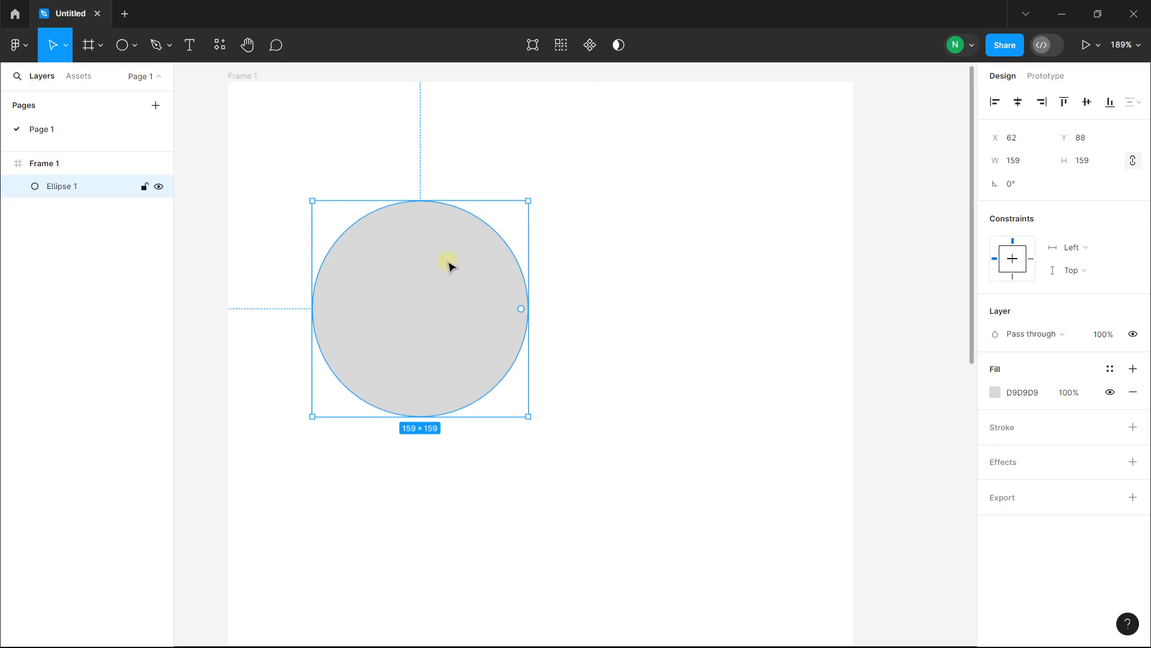
pyautogui.click(994, 393)
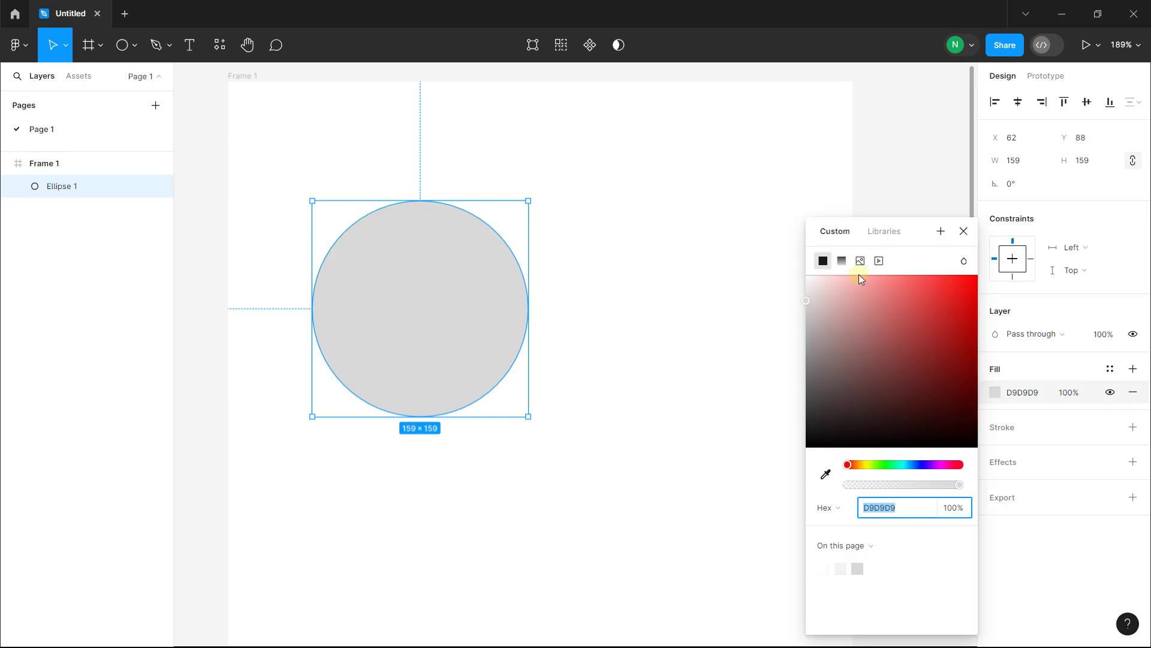
# Step: Change the circle's fill to a radial gradient with a red FF0000 centre stop
pyautogui.click(843, 261)
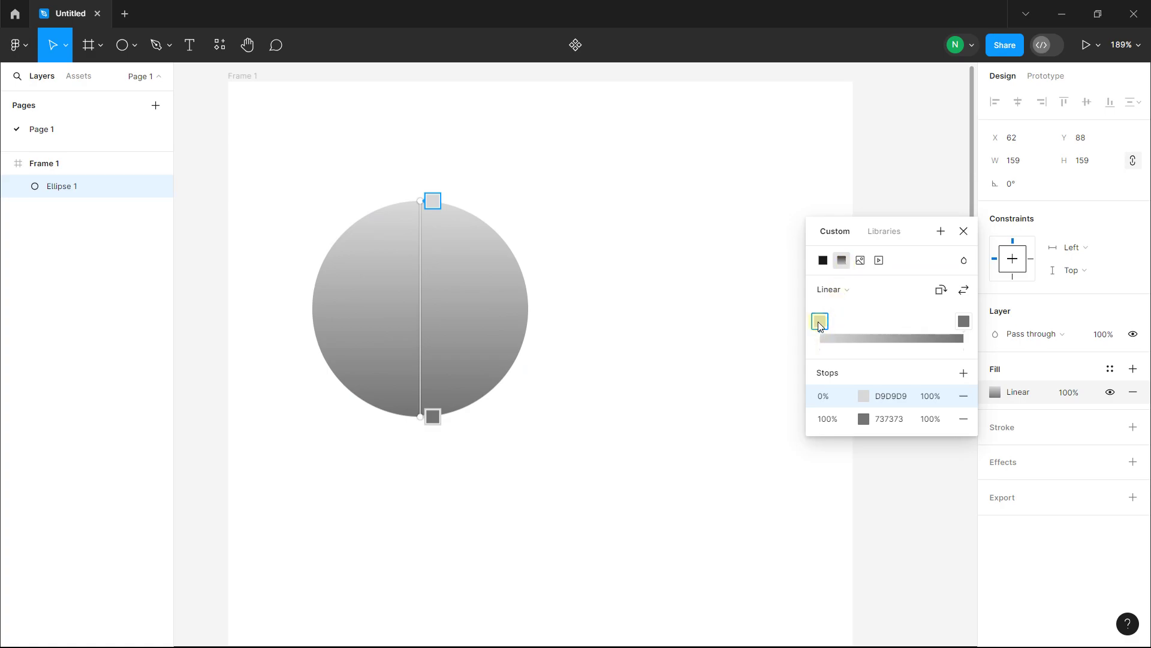
pyautogui.click(833, 290)
pyautogui.click(834, 306)
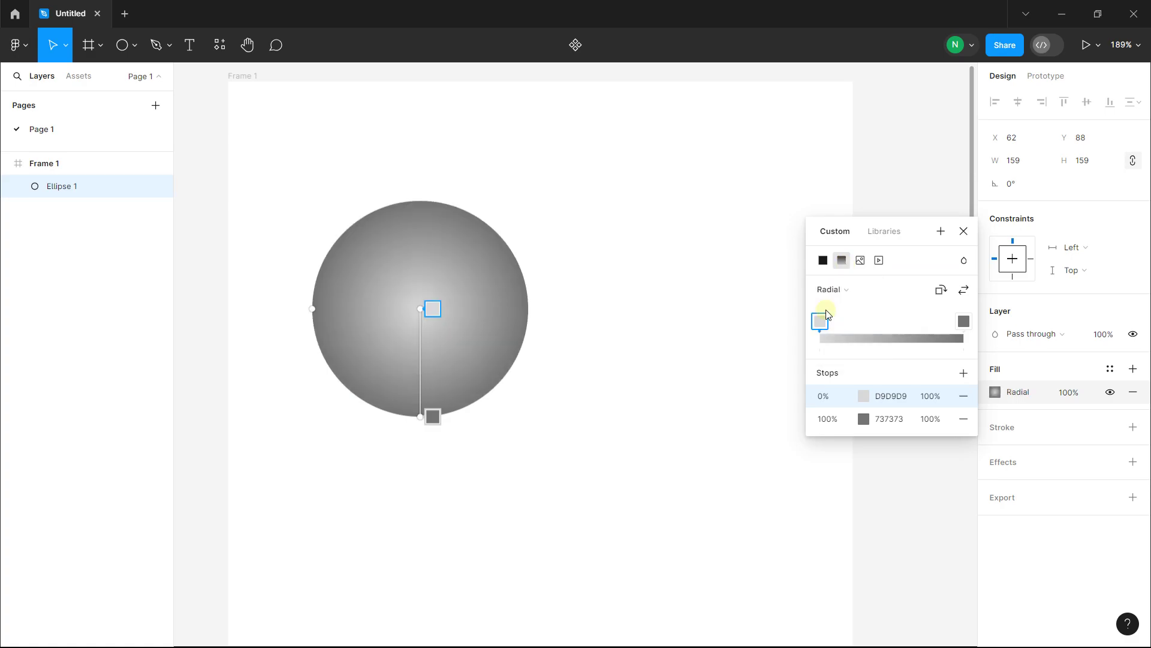
pyautogui.click(863, 397)
pyautogui.moveTo(782, 327)
pyautogui.mouseDown()
pyautogui.moveTo(782, 264)
pyautogui.moveTo(810, 264)
pyautogui.mouseUp()
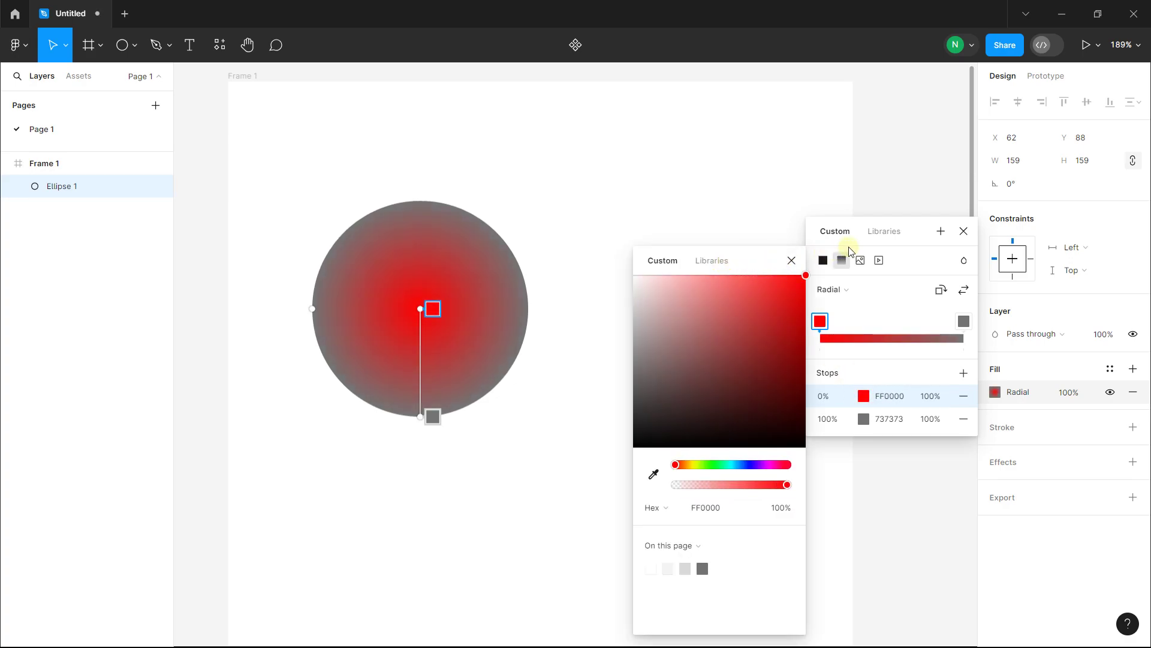
# Step: Set the outer gradient stop to yellow FFD600
pyautogui.click(964, 321)
pyautogui.moveTo(694, 463); pyautogui.dragTo(686, 464)
pyautogui.moveTo(715, 404); pyautogui.dragTo(806, 275)
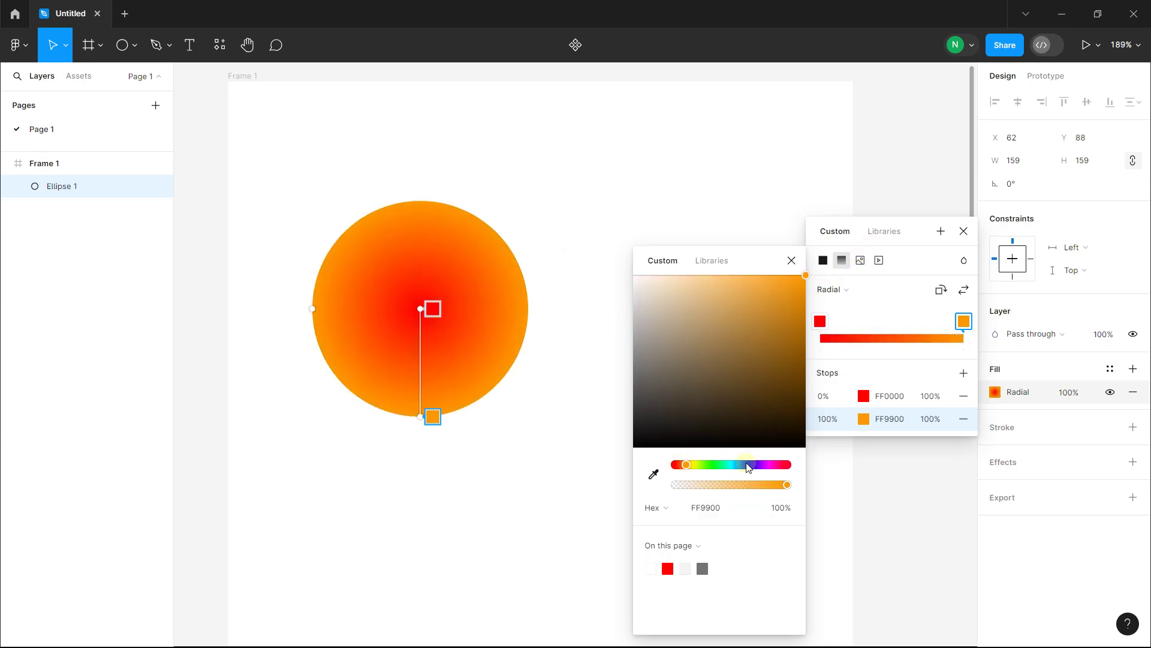
pyautogui.moveTo(687, 464); pyautogui.dragTo(693, 465)
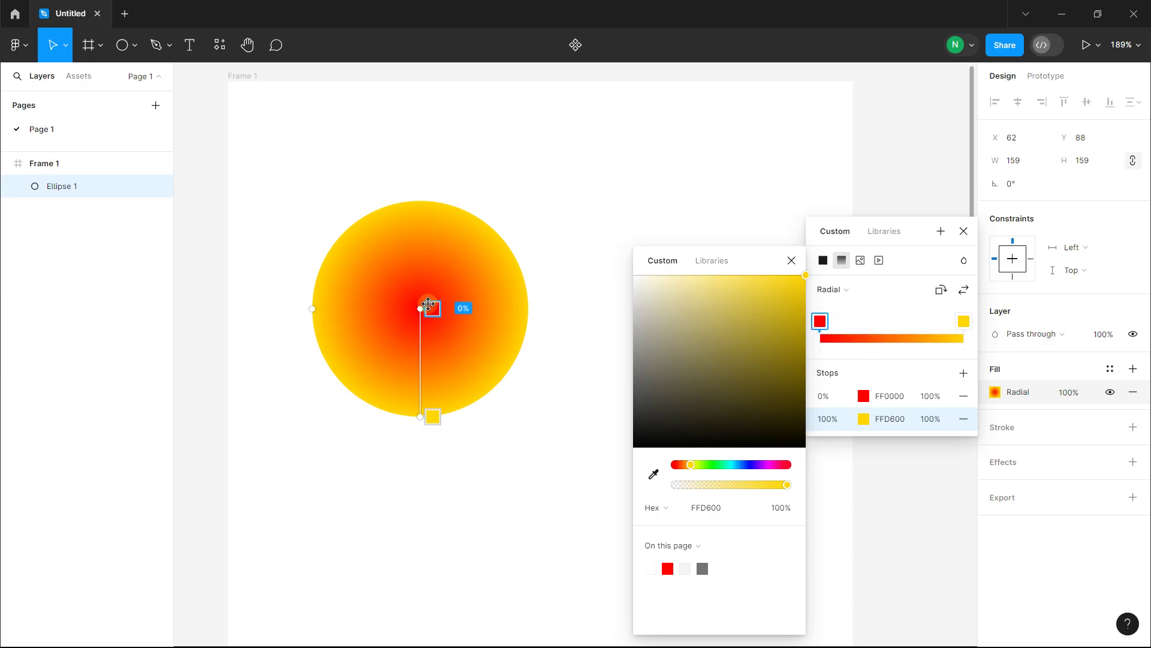
# Step: Offset the red centre toward the upper left and reshape the radial gradient's spread
pyautogui.click(432, 308)
pyautogui.moveTo(420, 308)
pyautogui.mouseDown()
pyautogui.moveTo(381, 259)
pyautogui.moveTo(394, 269)
pyautogui.mouseUp()
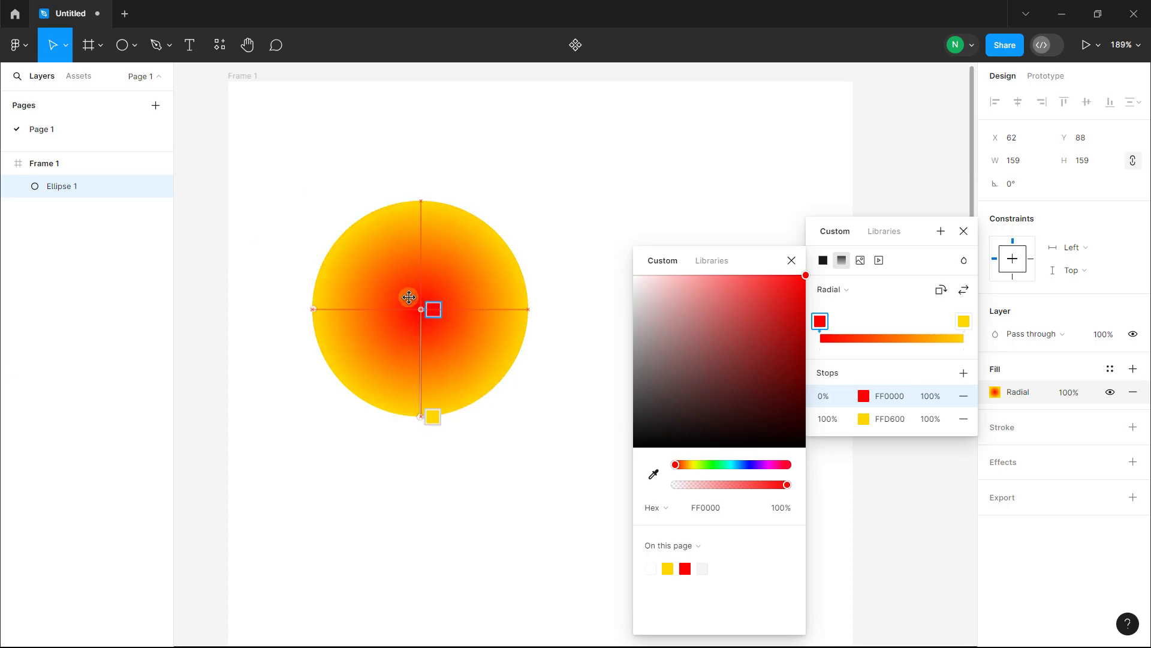
pyautogui.moveTo(420, 416)
pyautogui.mouseDown()
pyautogui.moveTo(472, 391)
pyautogui.moveTo(469, 377)
pyautogui.moveTo(486, 367)
pyautogui.mouseUp()
pyautogui.moveTo(285, 341)
pyautogui.mouseDown()
pyautogui.moveTo(320, 306)
pyautogui.moveTo(328, 346)
pyautogui.moveTo(389, 296)
pyautogui.moveTo(363, 317)
pyautogui.moveTo(362, 336)
pyautogui.moveTo(390, 316)
pyautogui.moveTo(324, 378)
pyautogui.moveTo(299, 444)
pyautogui.moveTo(360, 373)
pyautogui.moveTo(344, 396)
pyautogui.mouseUp()
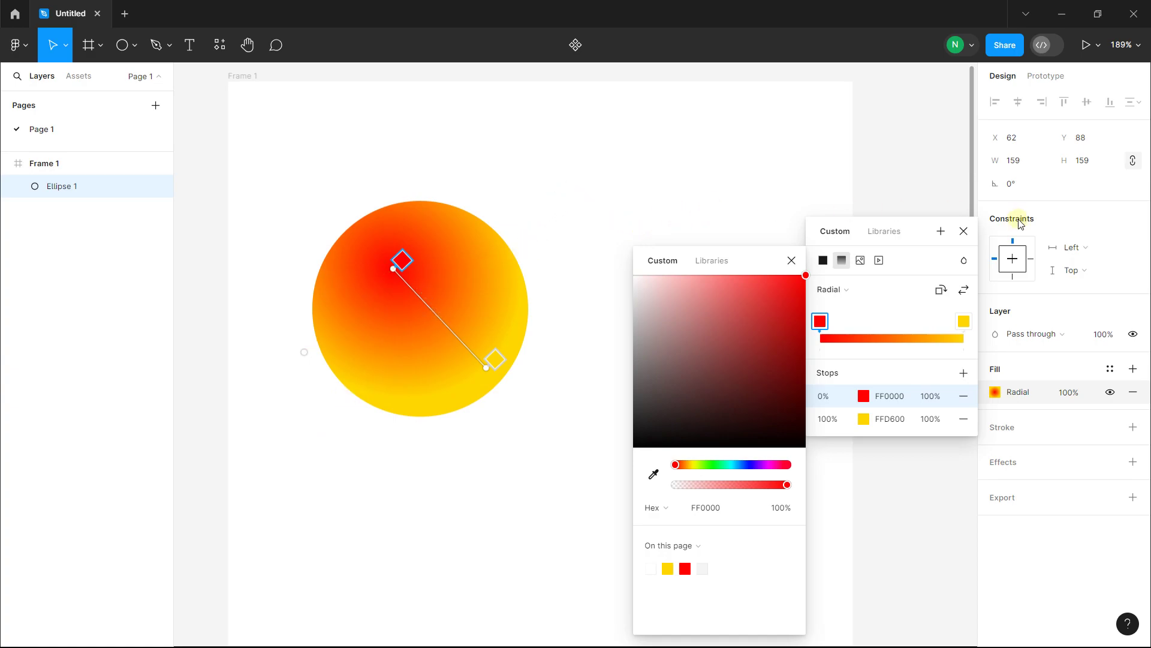
pyautogui.click(964, 231)
# Step: Switch Ellipse 1's gradient fill from radial to angular
pyautogui.click(836, 265)
pyautogui.scroll(-3, 475, 260)
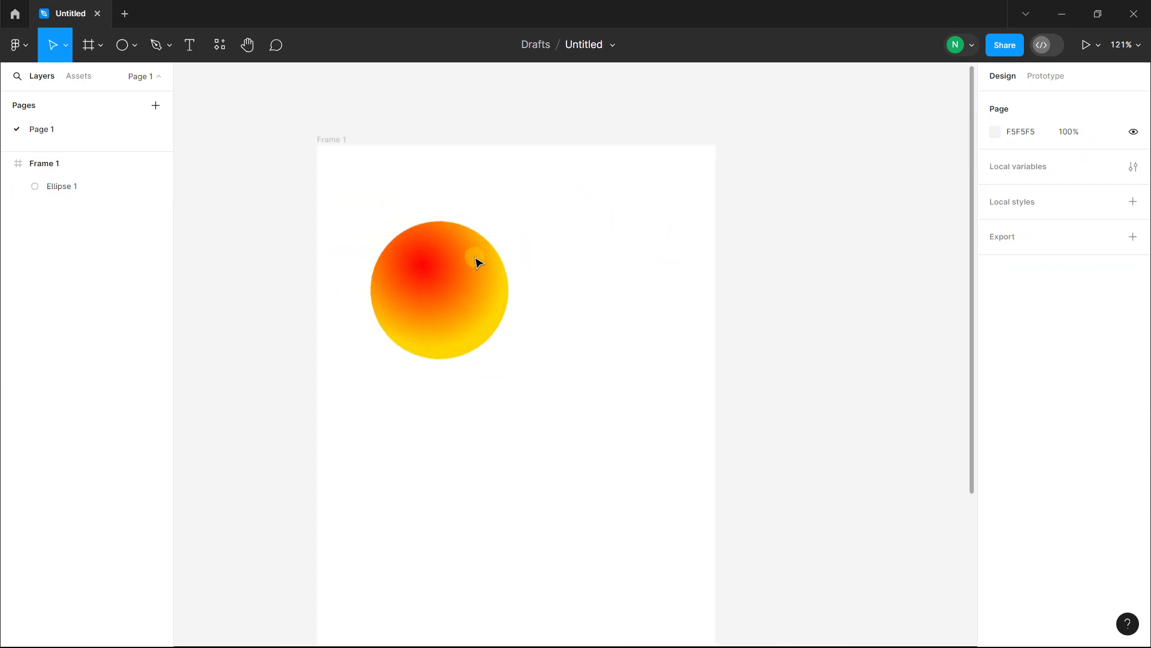
pyautogui.scroll(4, 470, 262)
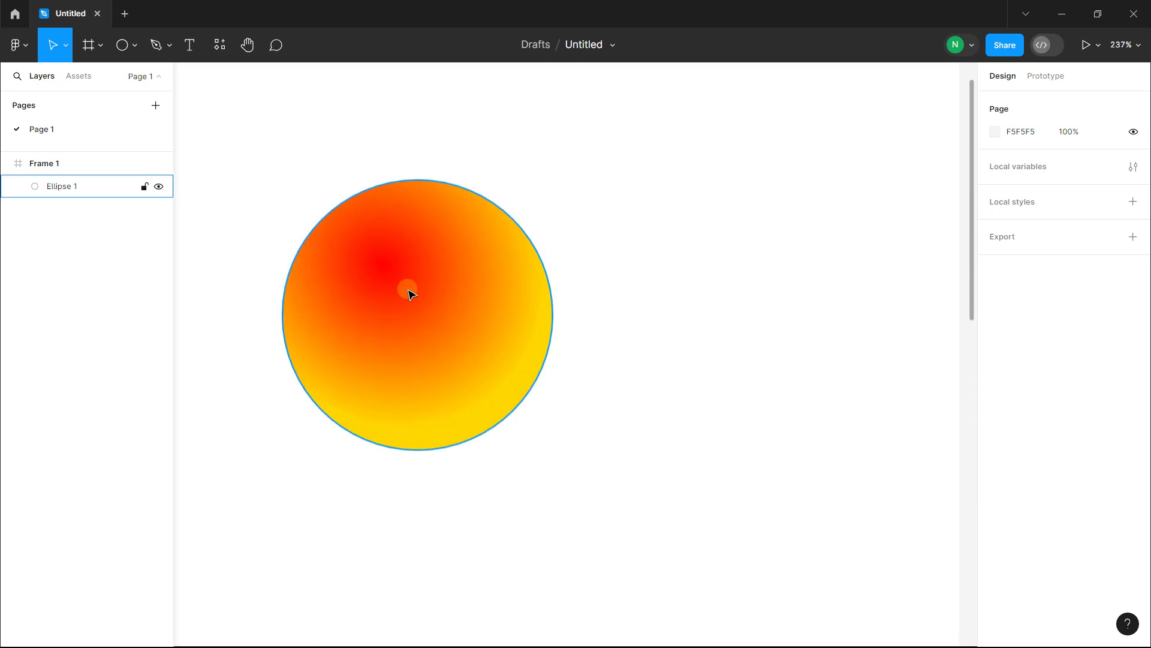
pyautogui.scroll(-2, 411, 292)
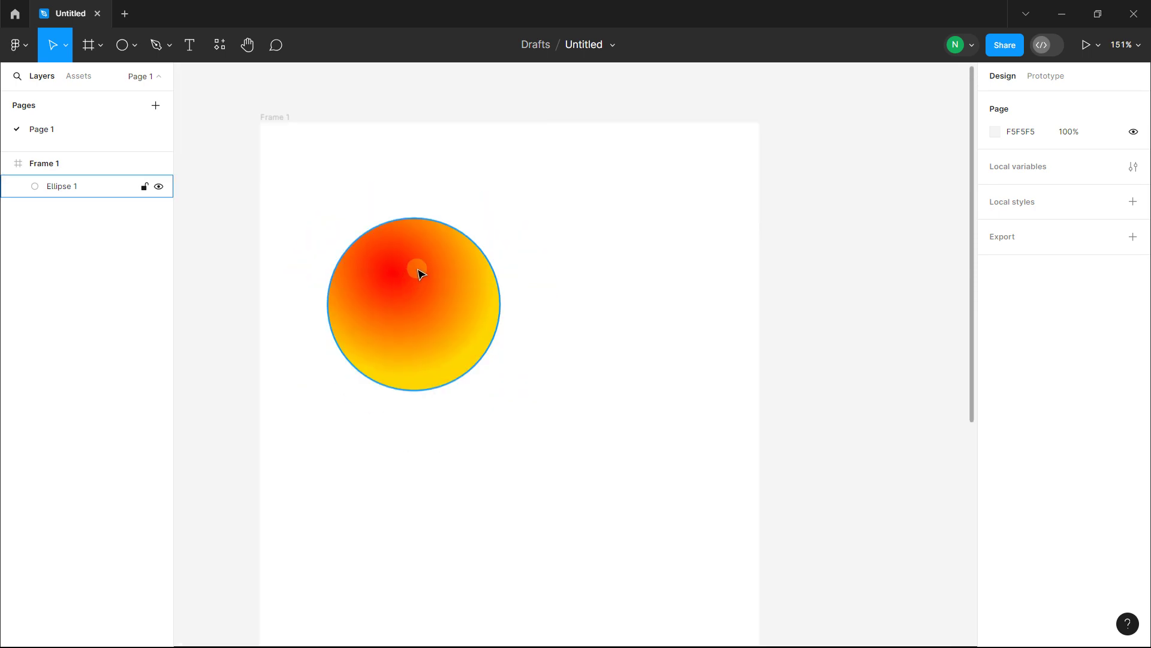
pyautogui.click(442, 260)
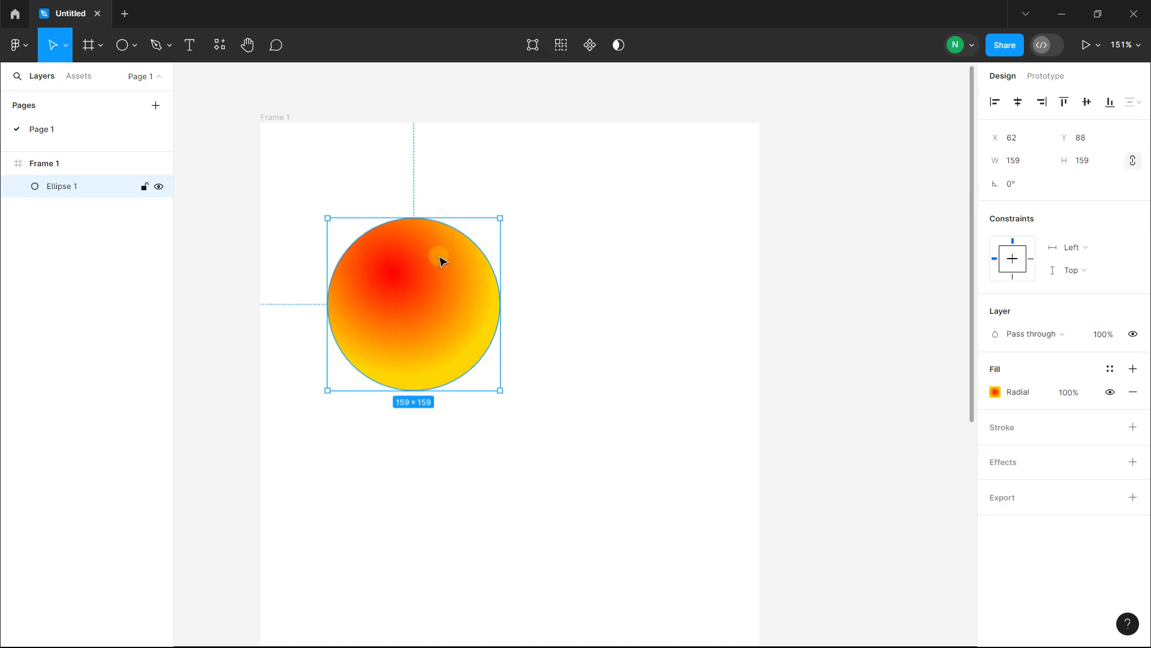
pyautogui.click(1008, 391)
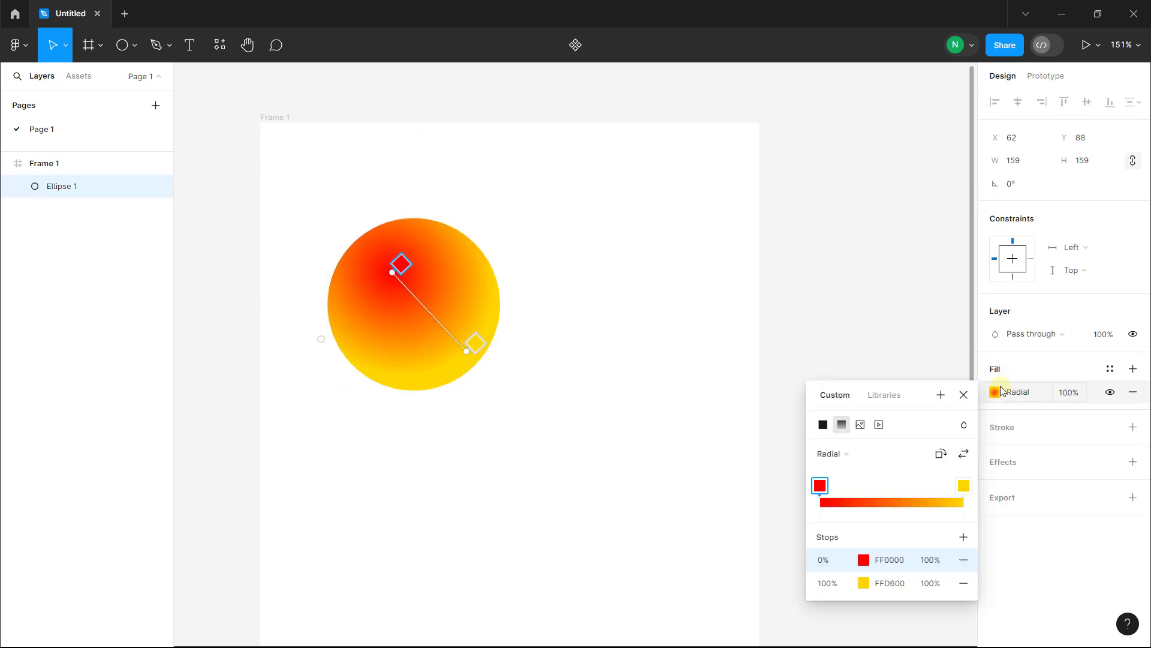
pyautogui.click(842, 454)
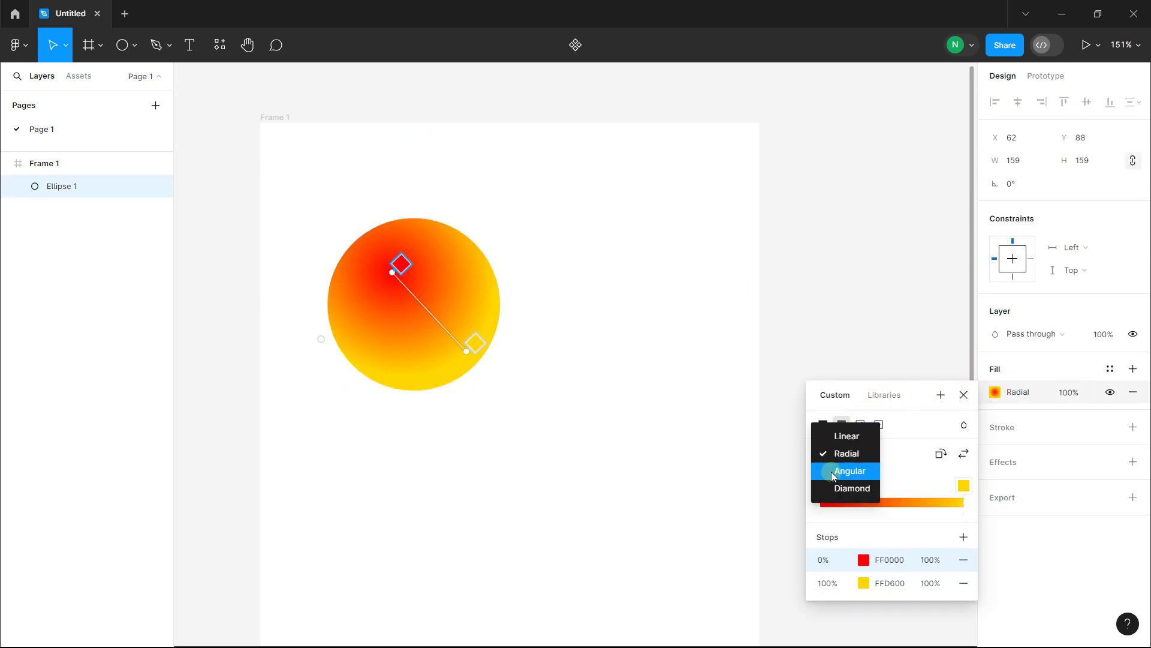
# Step: Recentre the angular gradient on the circle and enlarge it to fill the shape
pyautogui.keyDown('ctrl'); pyautogui.scroll(5, 346, 316); pyautogui.keyUp('ctrl')
pyautogui.moveTo(442, 234); pyautogui.dragTo(483, 299)
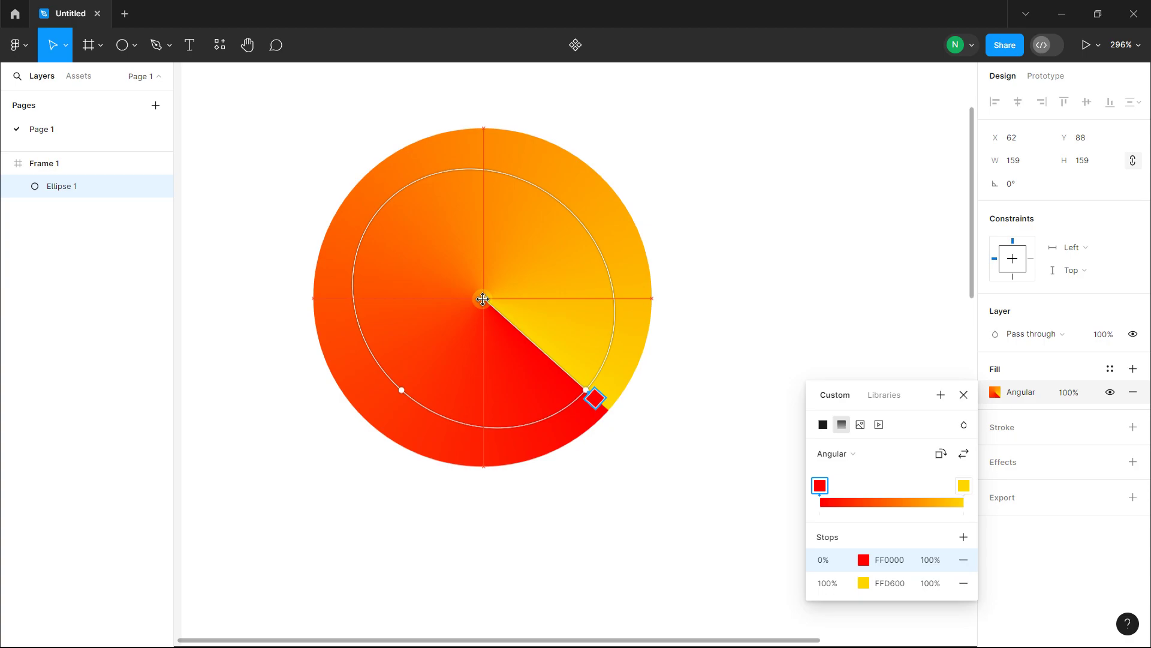
pyautogui.moveTo(595, 398); pyautogui.dragTo(616, 423)
pyautogui.moveTo(365, 430)
pyautogui.mouseDown()
pyautogui.moveTo(363, 392)
pyautogui.moveTo(328, 428)
pyautogui.mouseUp()
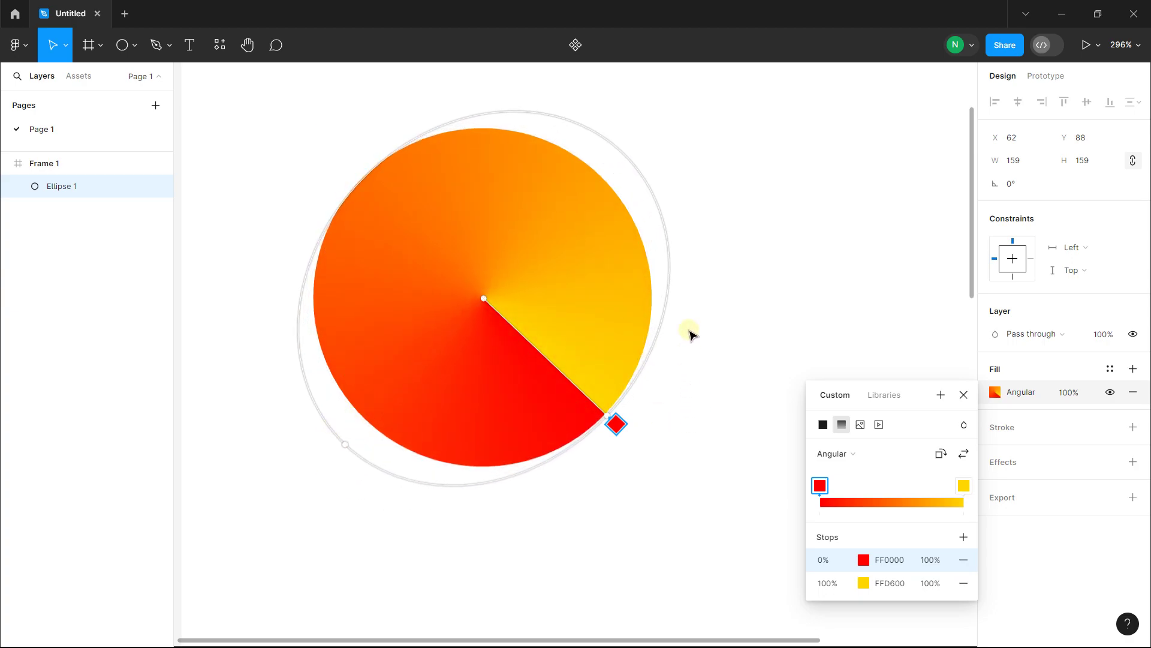
pyautogui.click(839, 454)
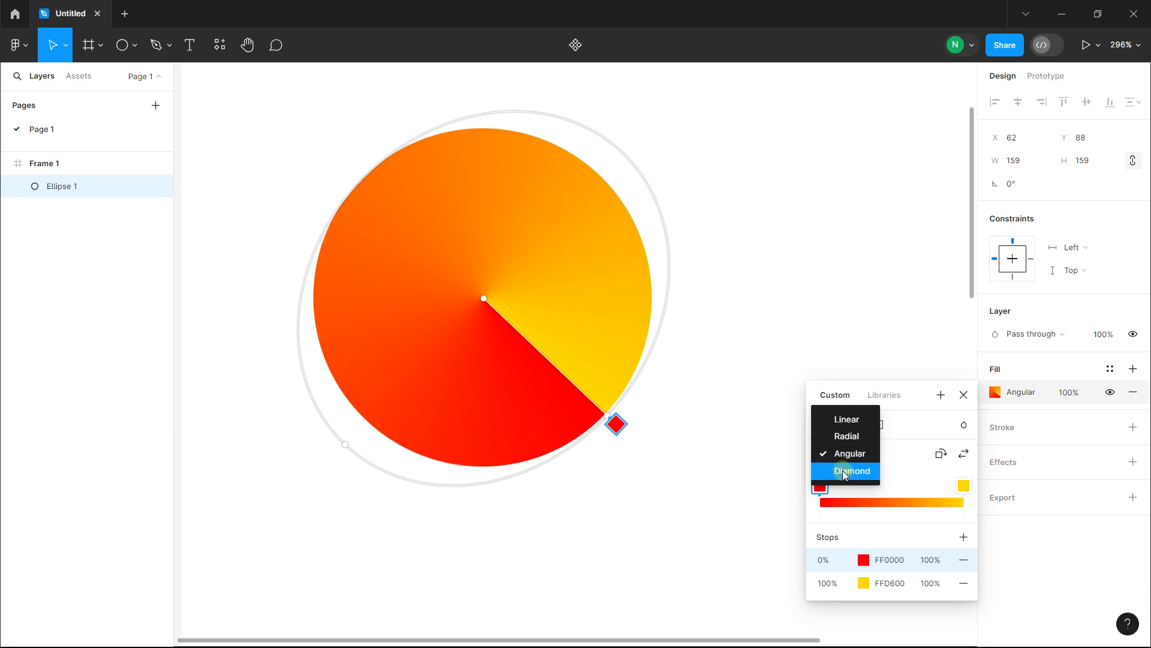
# Step: Switch the circle to a diamond gradient, centre it, then shrink and tilt it
pyautogui.click(843, 470)
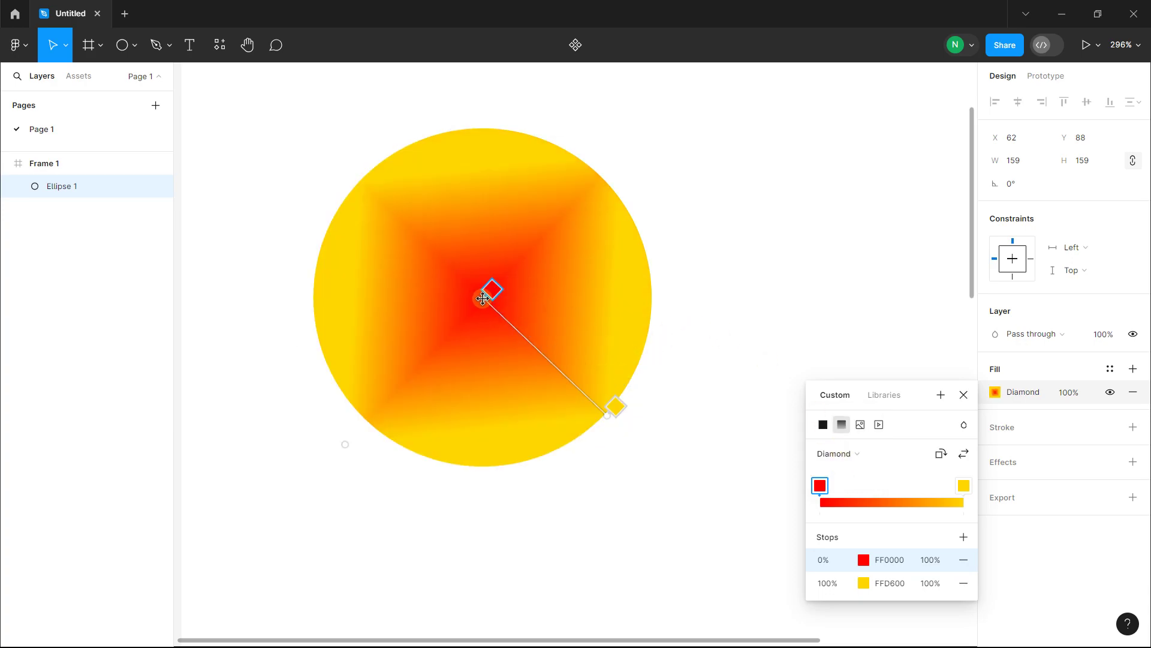
pyautogui.moveTo(483, 298); pyautogui.dragTo(428, 384)
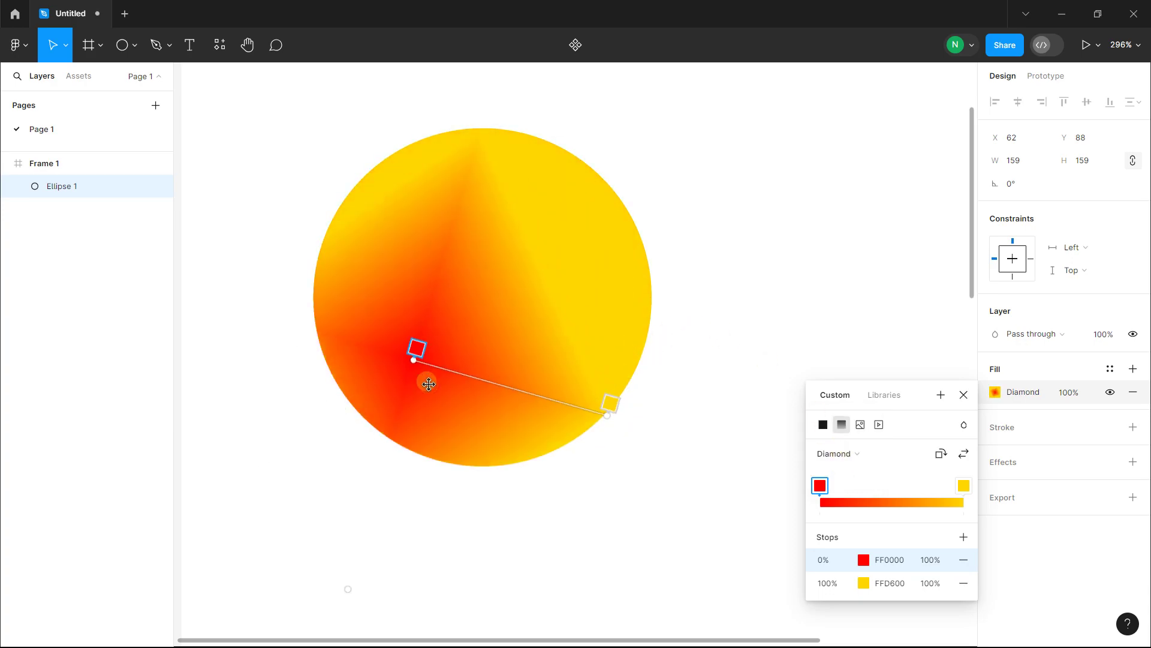
pyautogui.moveTo(429, 384); pyautogui.dragTo(501, 302)
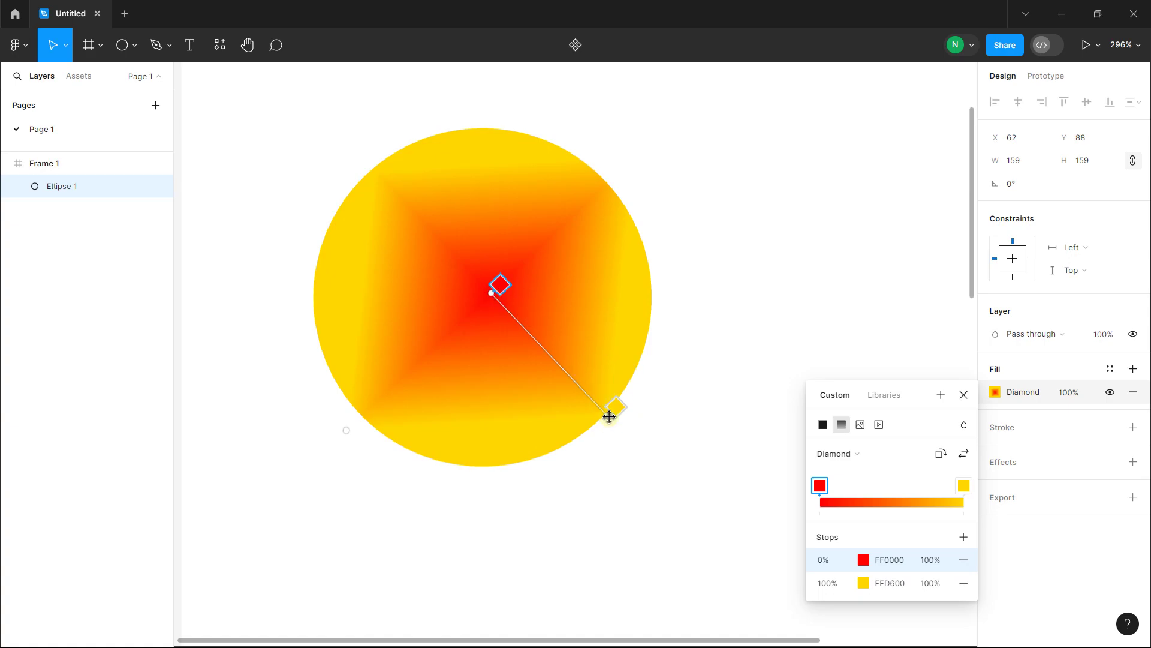
pyautogui.moveTo(609, 416); pyautogui.dragTo(577, 363)
pyautogui.moveTo(409, 390)
pyautogui.mouseDown()
pyautogui.moveTo(389, 414)
pyautogui.moveTo(418, 426)
pyautogui.moveTo(430, 414)
pyautogui.mouseUp()
pyautogui.scroll(-3, 462, 360)
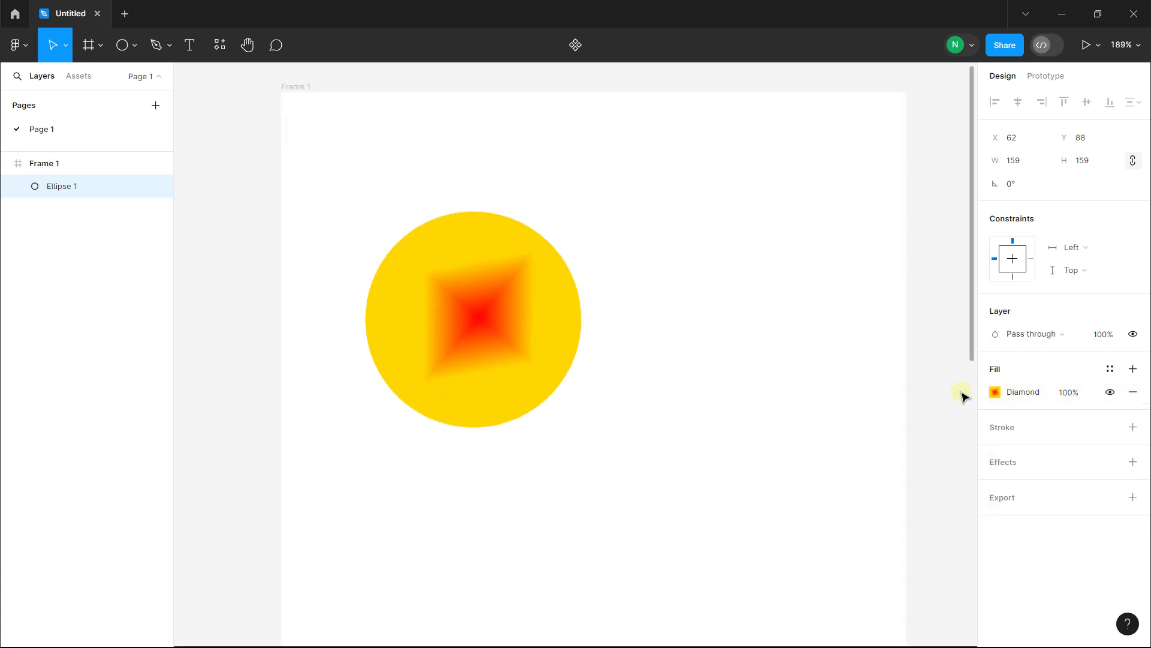
pyautogui.click(963, 394)
# Step: Delete the gradient circle Ellipse 1, then Frame 1
pyautogui.press('Delete')
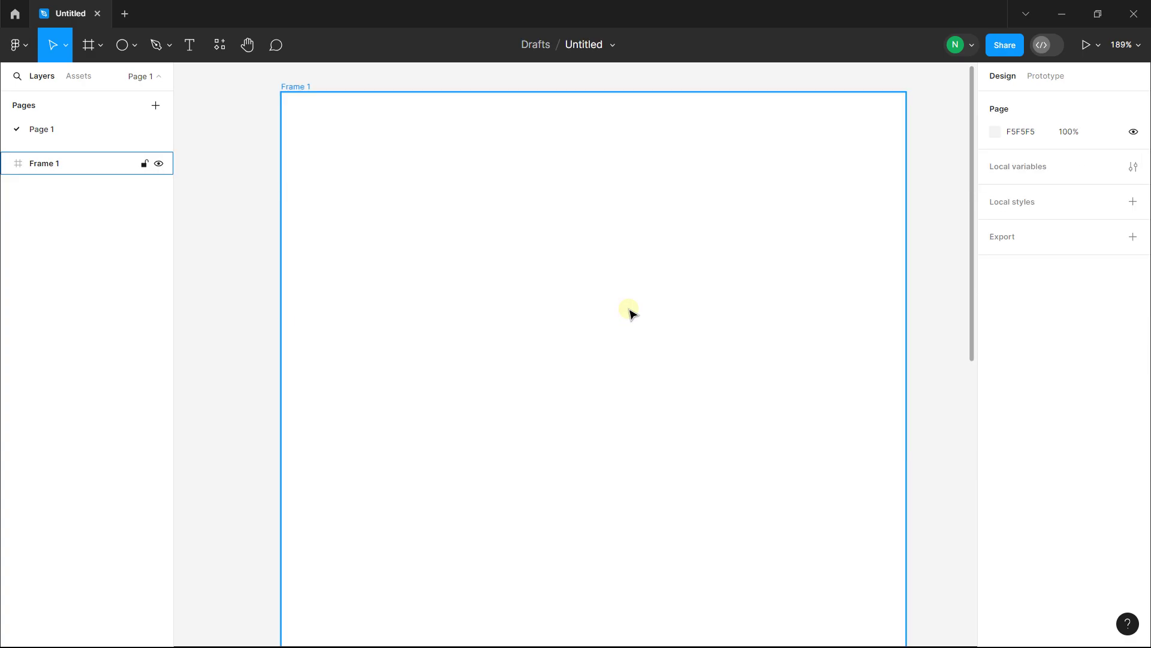
pyautogui.scroll(-3, 629, 311)
pyautogui.scroll(-2, 630, 311)
pyautogui.moveTo(629, 311); pyautogui.dragTo(463, 257)
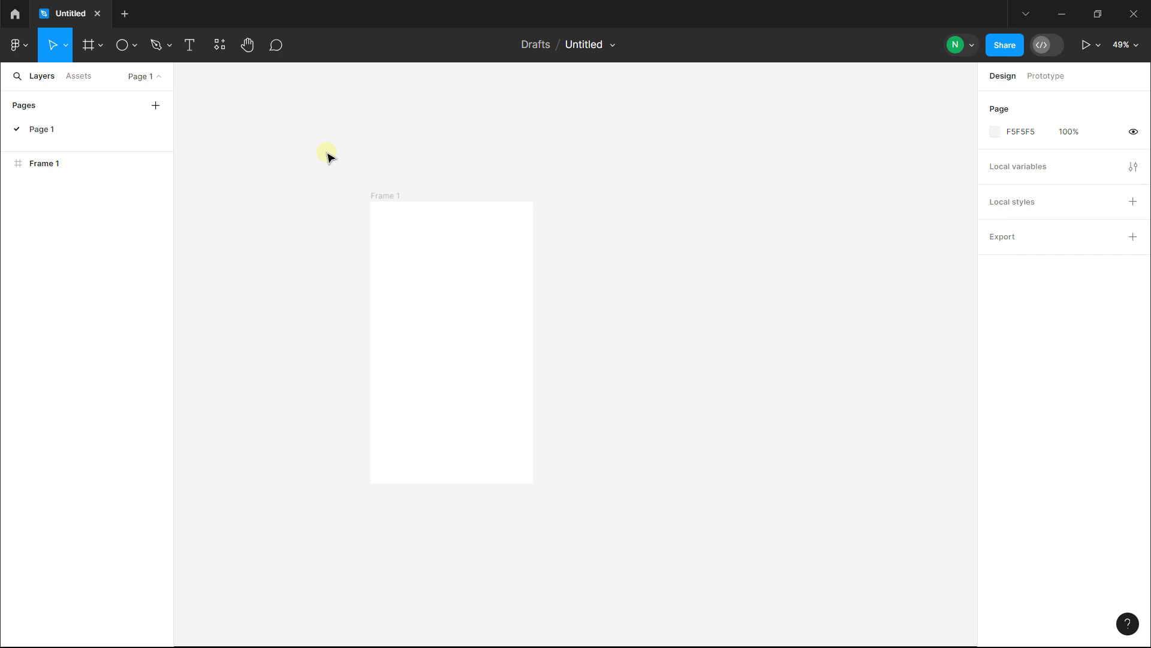
pyautogui.click(390, 200)
pyautogui.press('Delete')
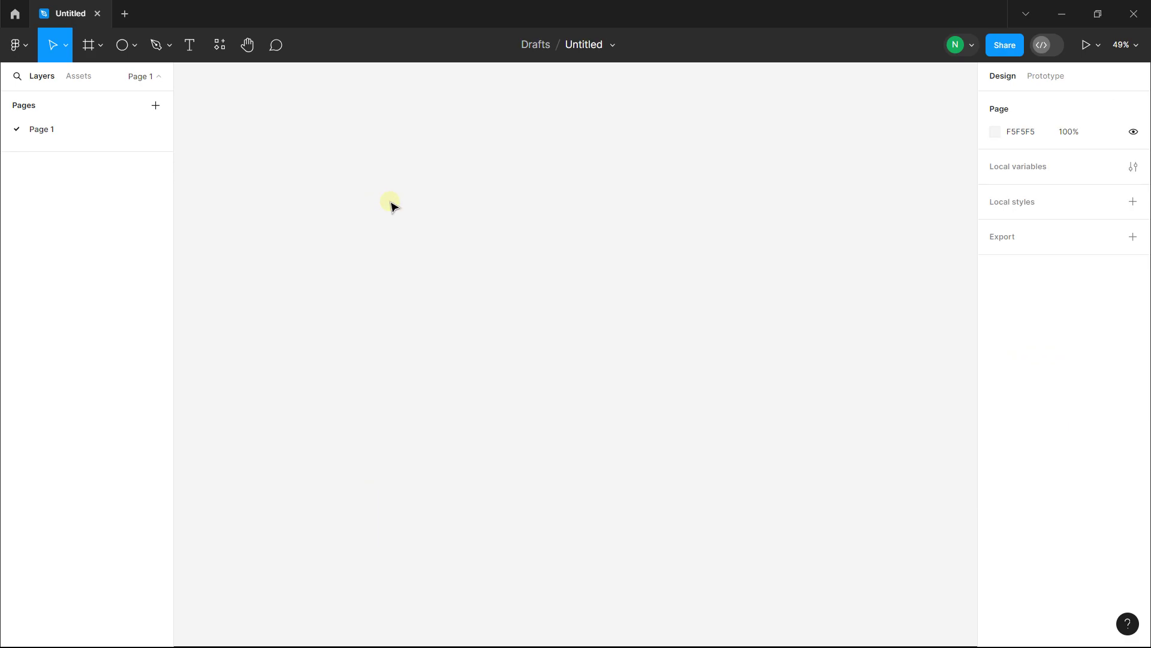